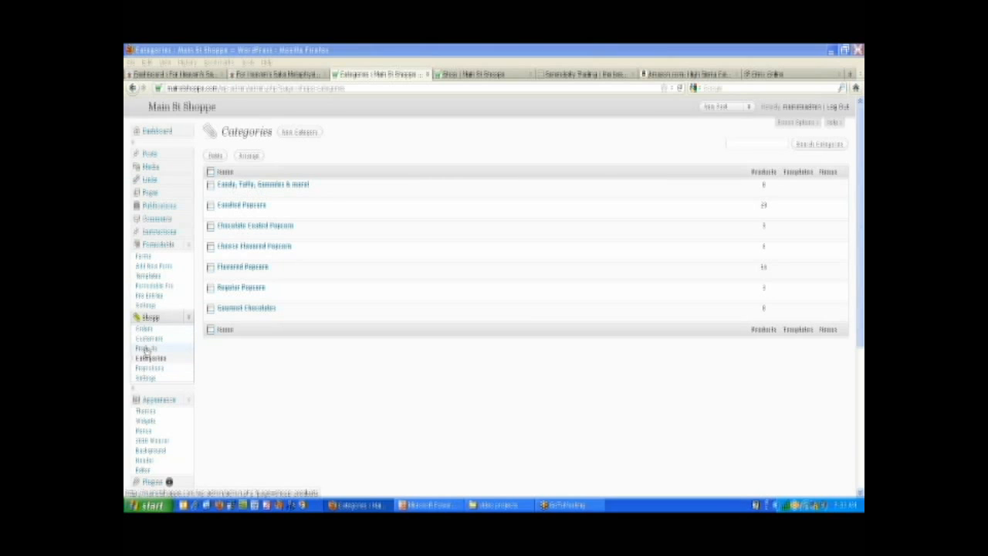
- Open the Shopp products list and start adding a new product
left_click(146, 349)
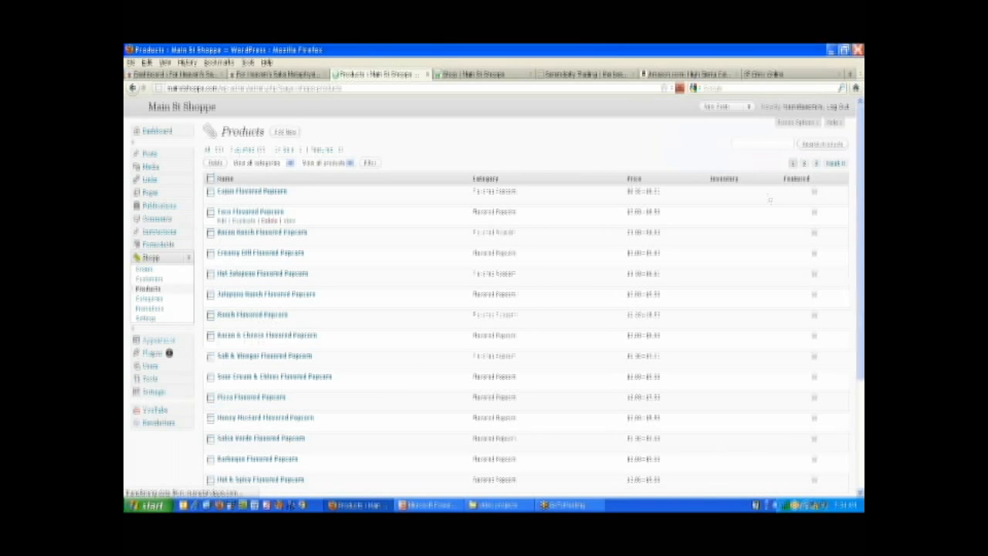
mouse_move(319, 205)
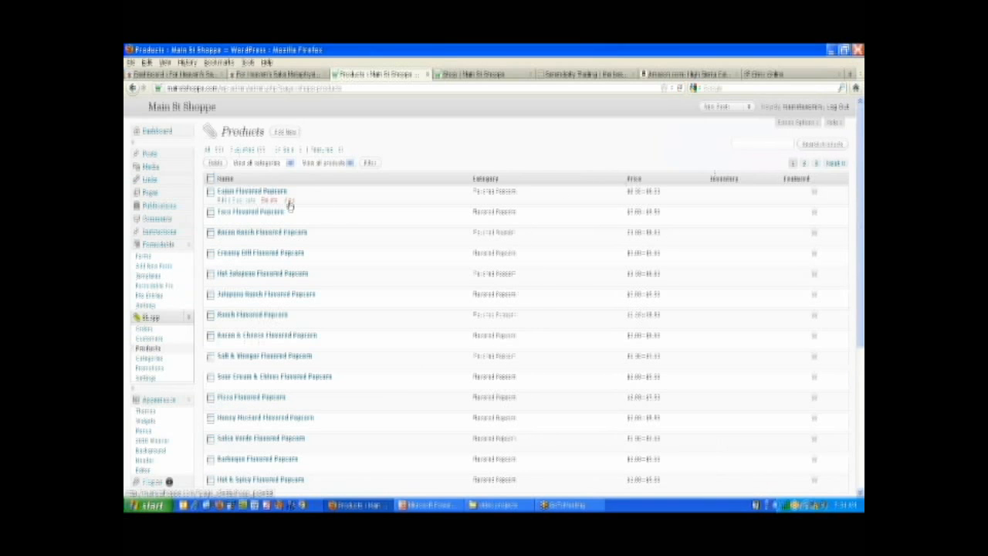
left_click(288, 163)
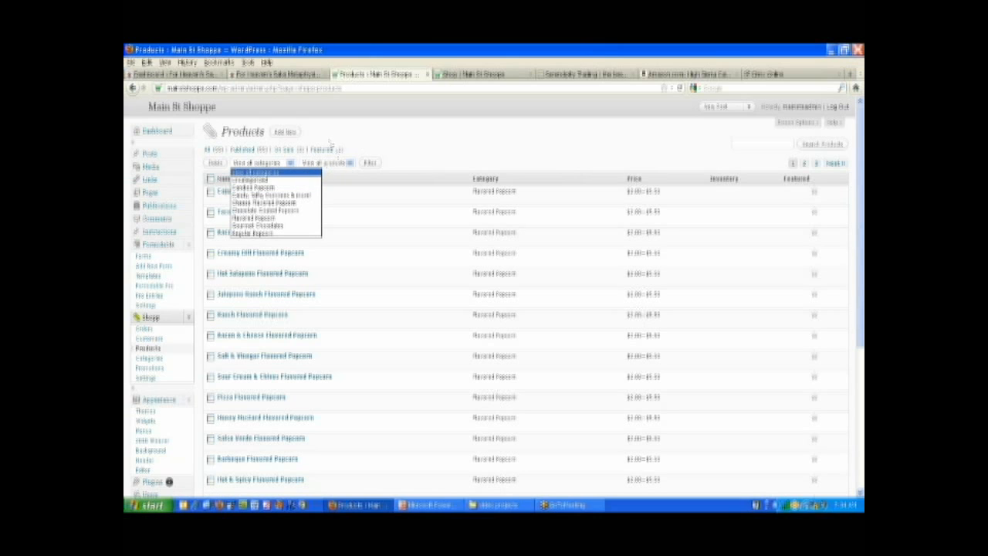
left_click(284, 132)
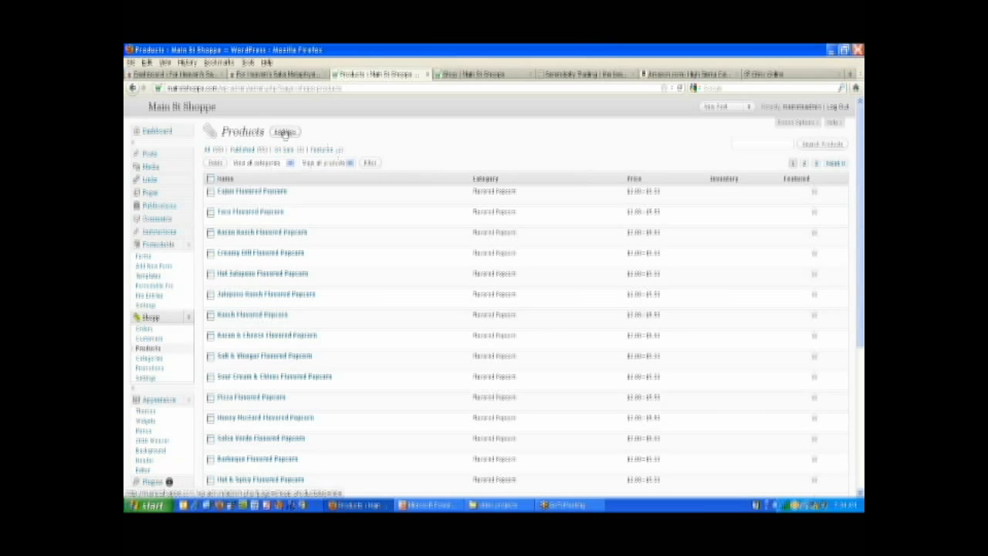
left_click(285, 133)
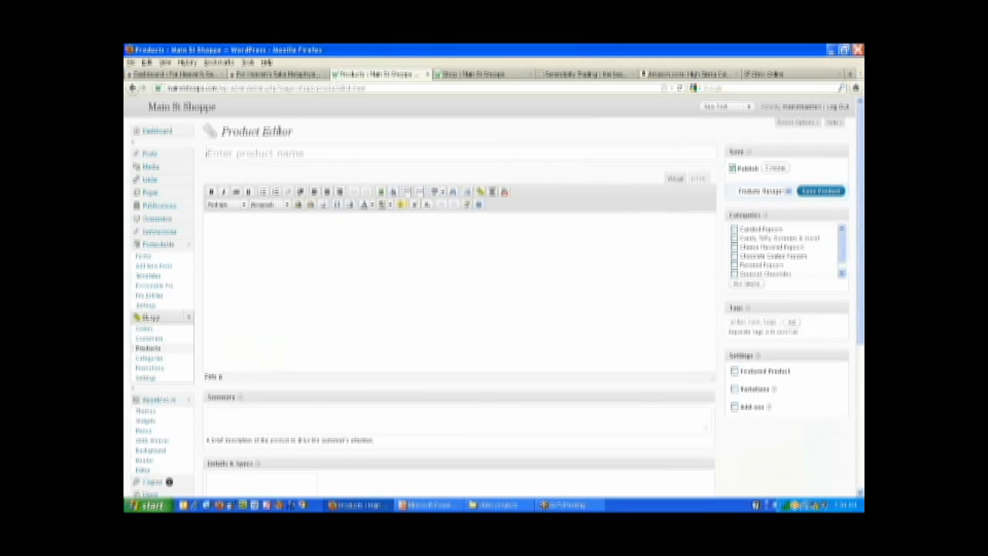
- Name the new product "Gourmet Jelly Beans"
left_click(297, 153)
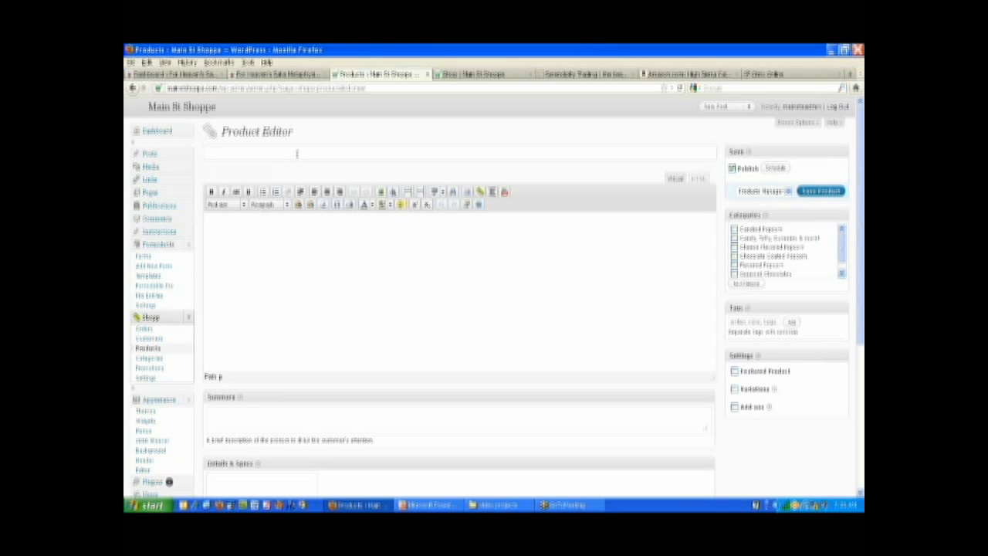
type("Ge")
type("urmet Jell")
type("y Beans")
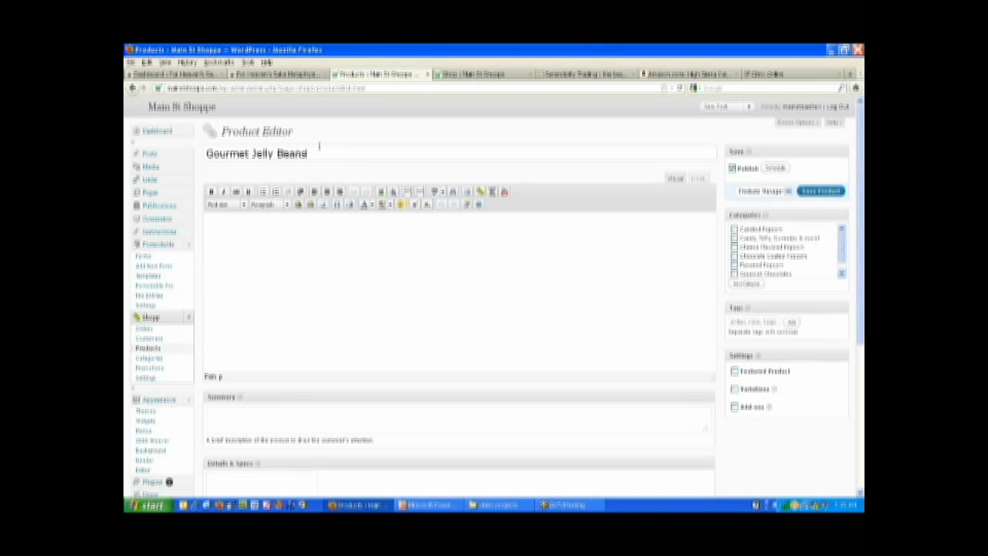
- Enter "The world's best jelly beans!" as the main product description
left_click(357, 238)
type("The world")
type("'s ideal")
type(" jelly bean")
type("s!")
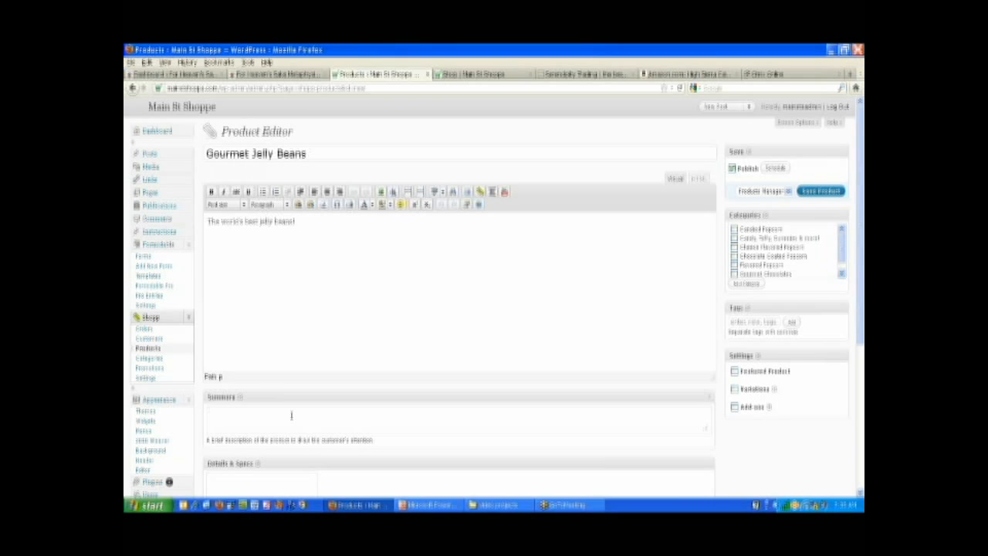
- Write the product summary "Try our jelly beans and you'll never want anything else."
type("Try our jel")
type("lybeans ")
type("and")
type(" sav")
type("never want")
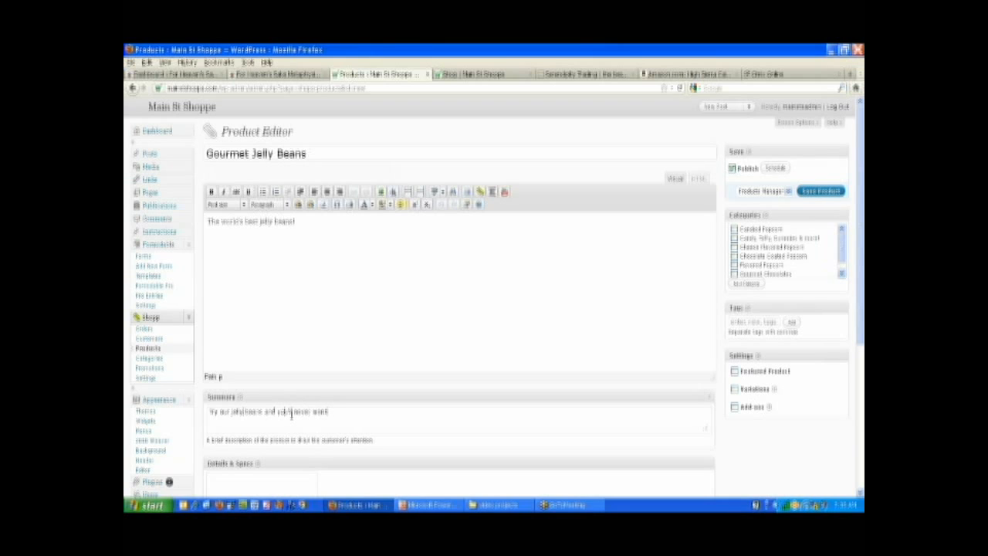
type(" anothing else!")
- Add a product detail named "Ingredients" with the content "sugar, corn syrup, flavoring"
scroll(521, 270, "down", 4)
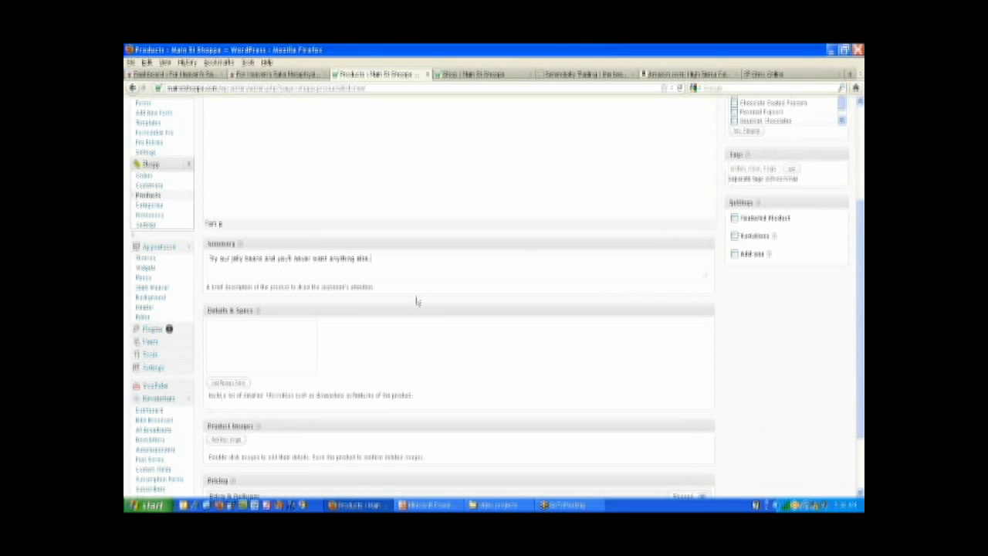
left_click(228, 383)
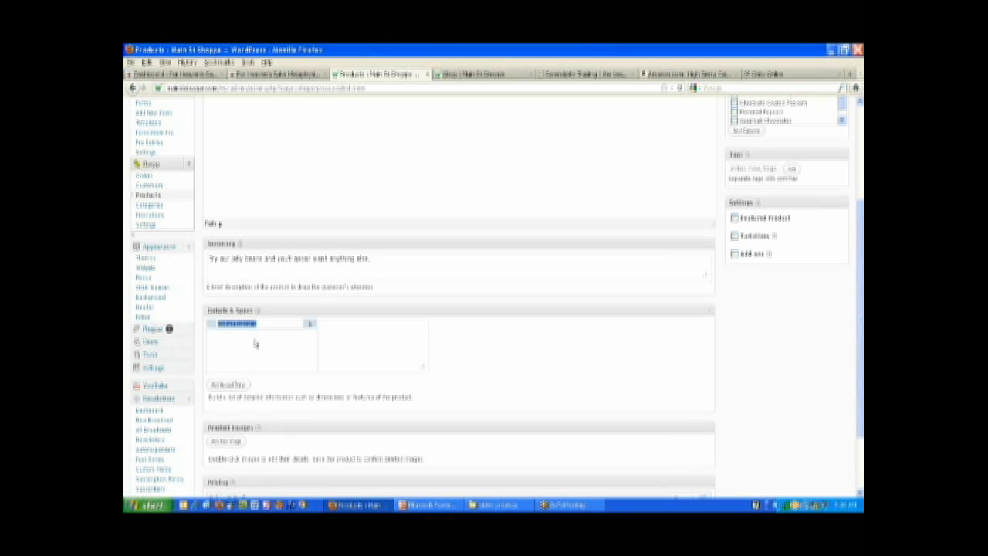
type("Weight")
type("ients")
left_click(333, 326)
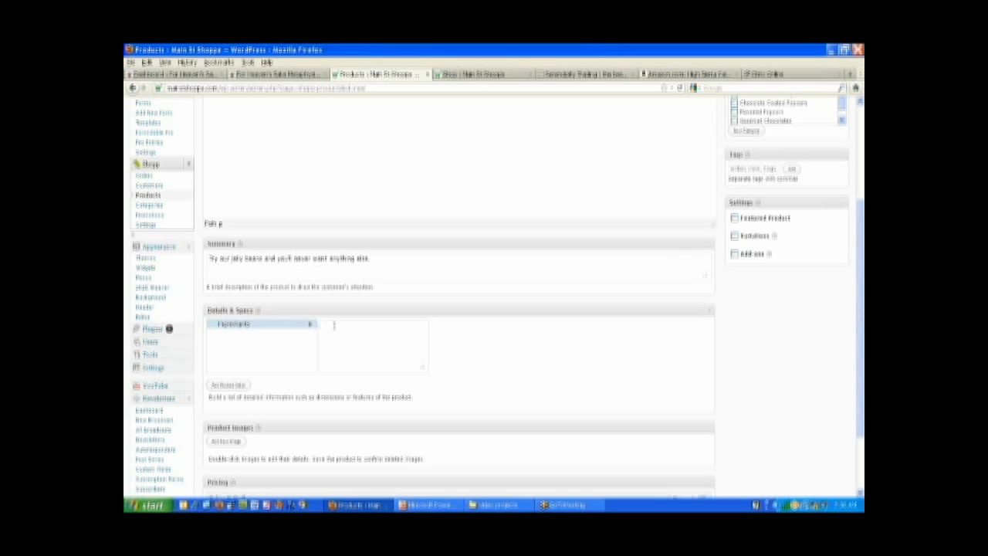
type("sugar,")
type("corn syrup, flavoring")
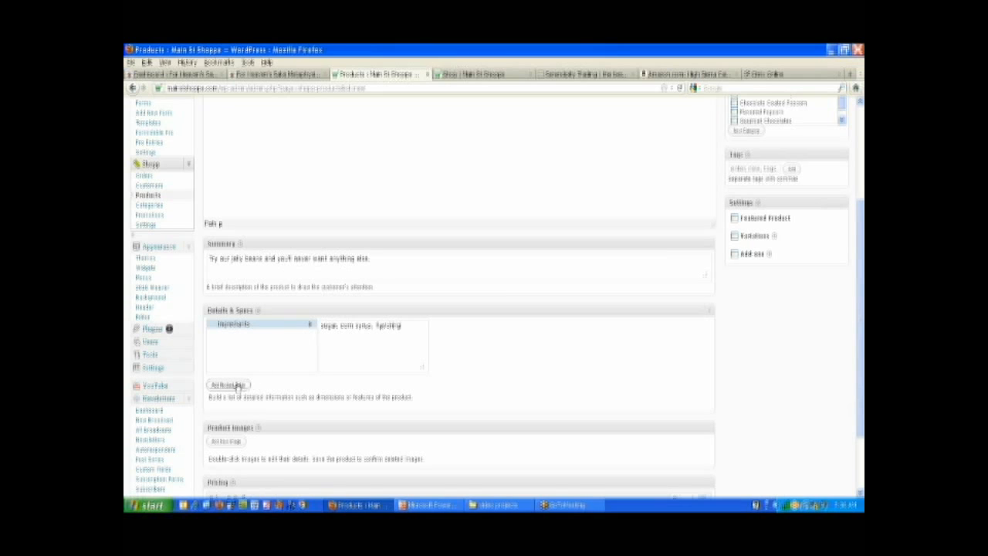
- Add a second product detail for calories with the value "zero"
left_click(235, 384)
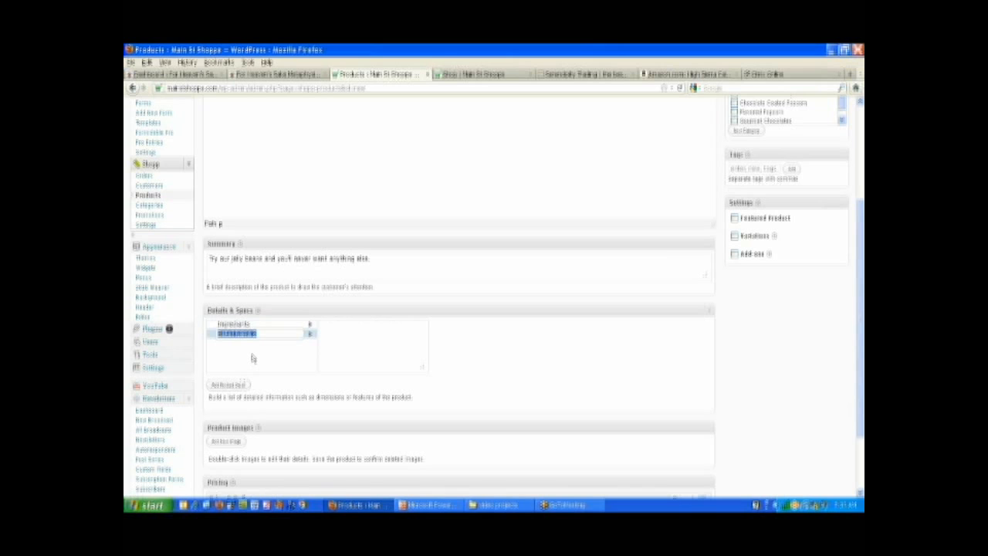
type("Weight")
left_click(349, 329)
type("24oz")
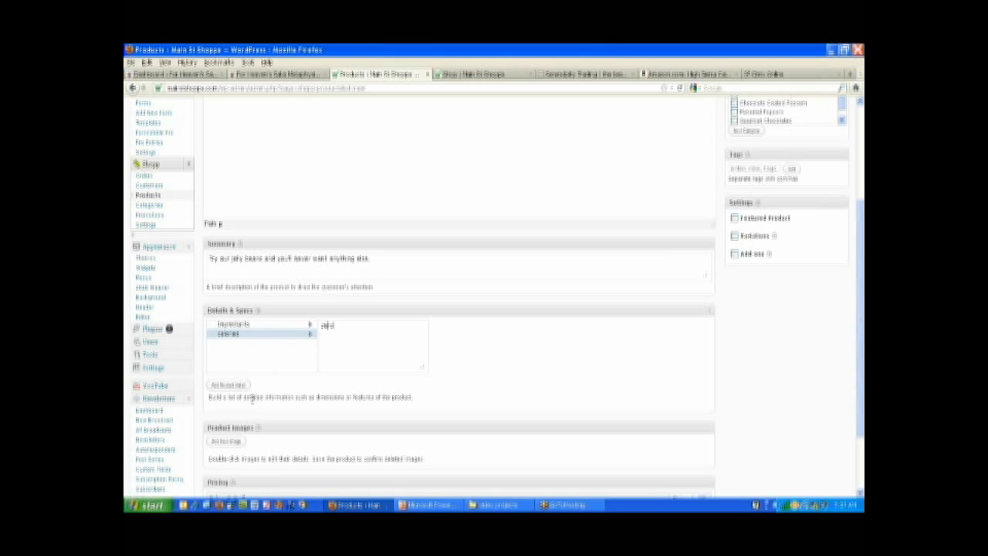
- Upload "jelly beans closeup.jpg" from the candy folder as the first product image
left_click(238, 443)
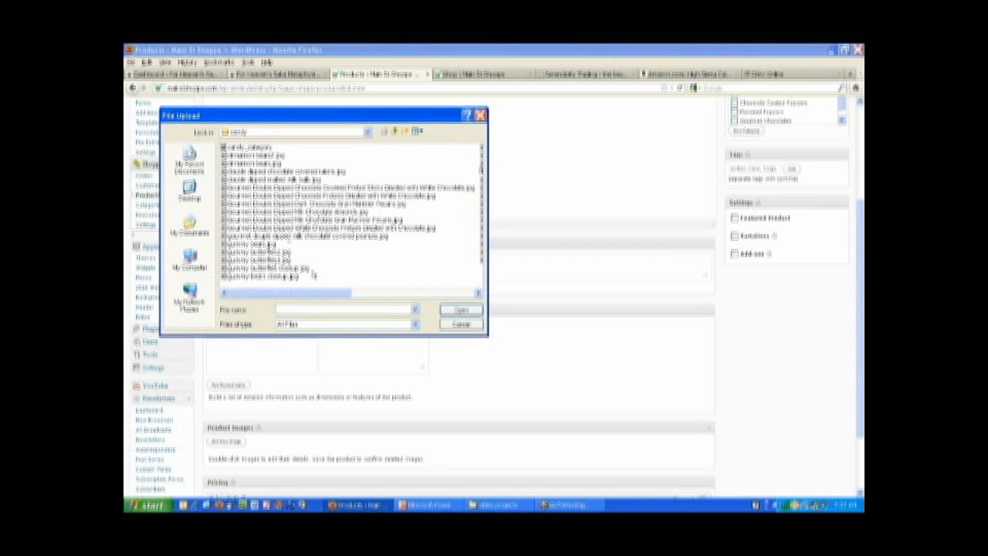
left_click(478, 293)
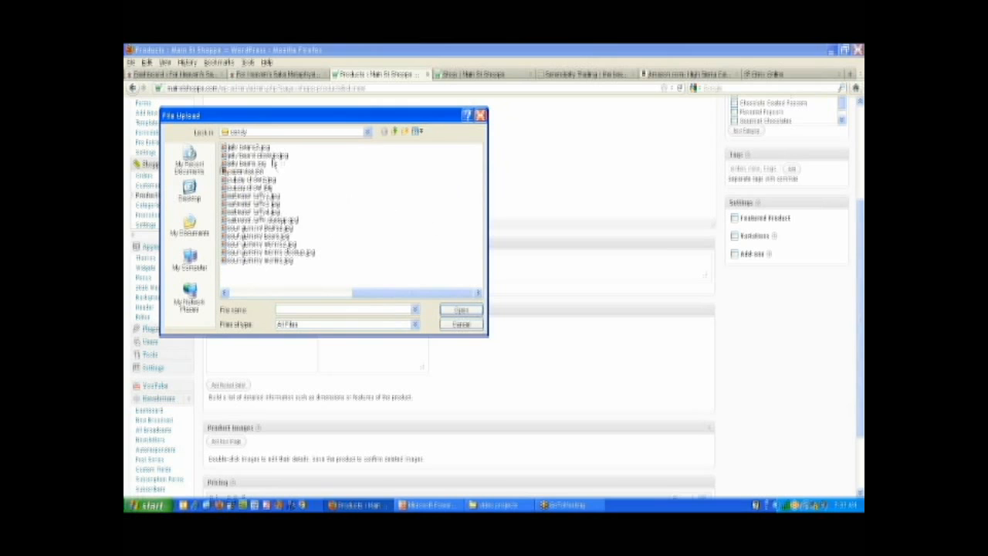
left_click(272, 156)
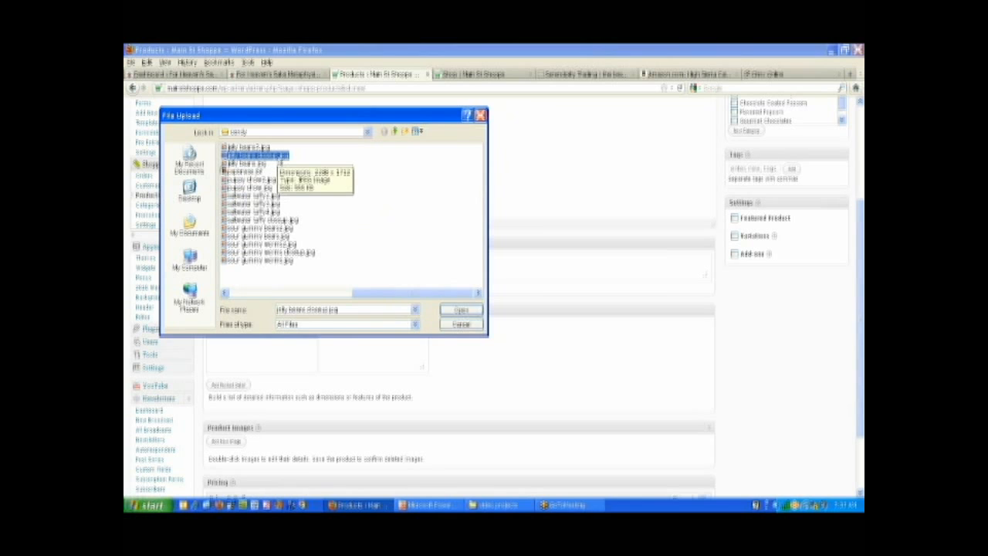
left_click(466, 310)
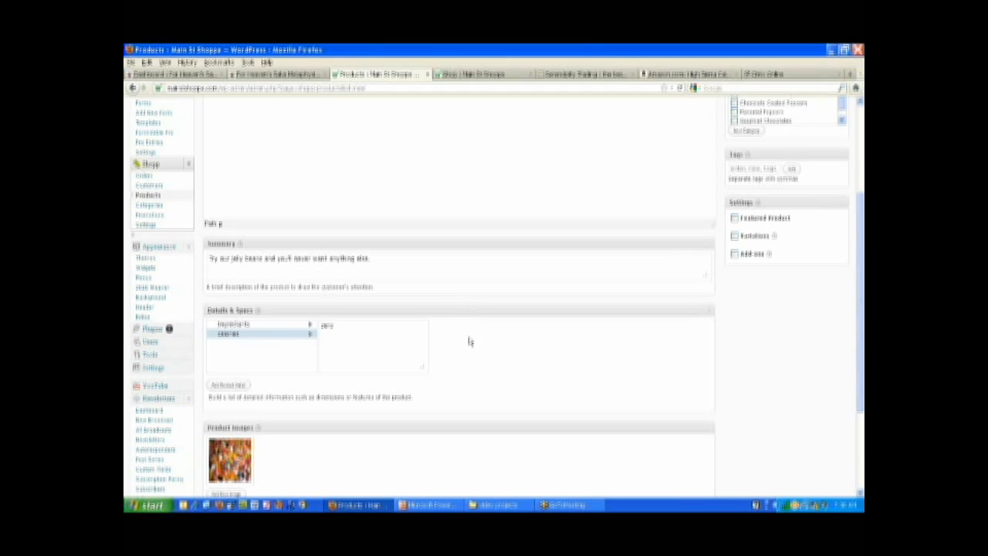
- Upload "jelly beans.jpg" from the candy folder as the second product image
scroll(476, 346, "down", 1)
scroll(476, 346, "down", 1)
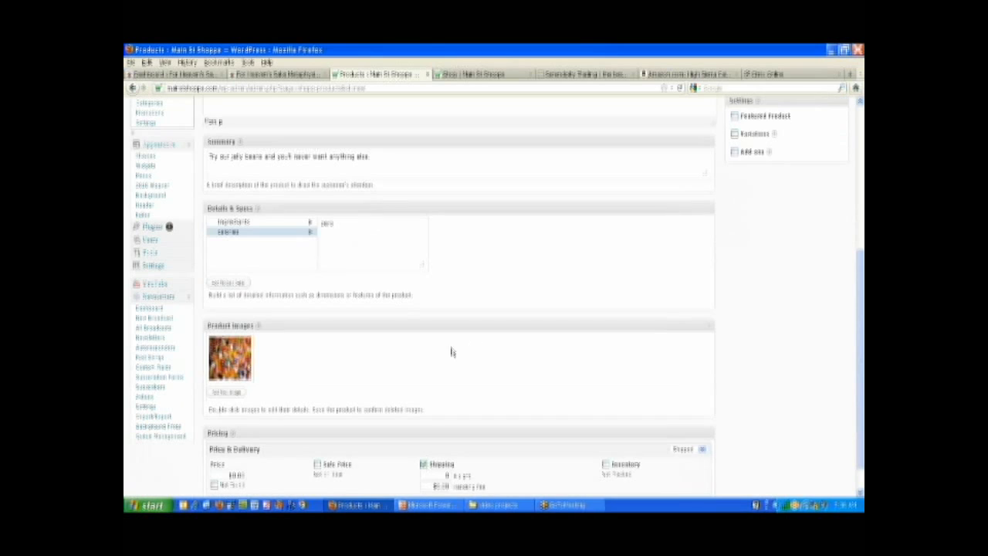
left_click(234, 396)
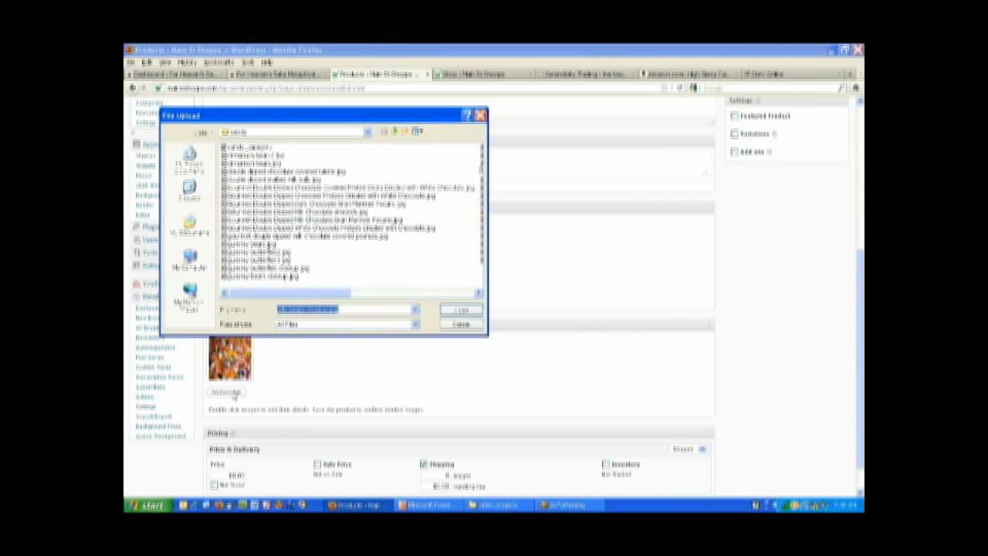
left_click_drag(293, 295, 424, 296)
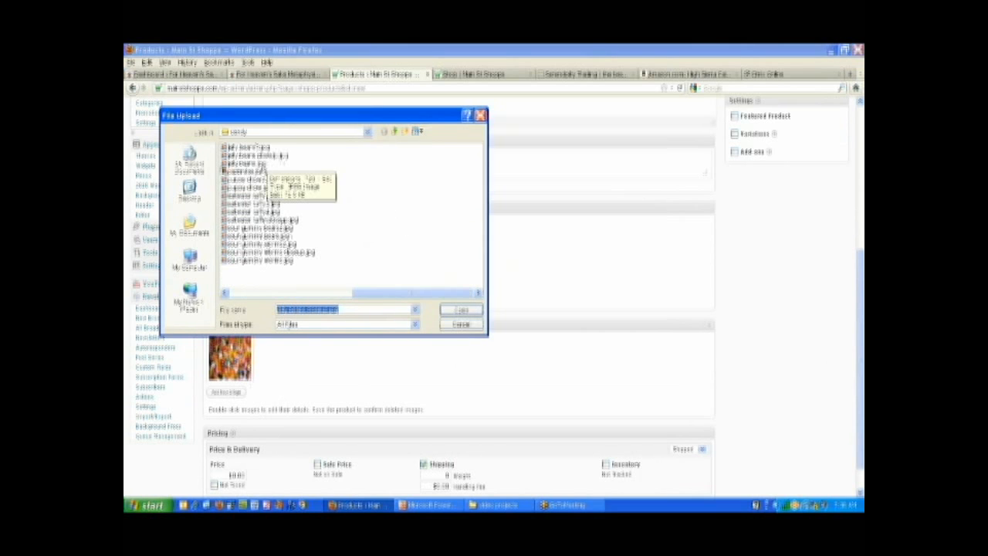
left_click(245, 163)
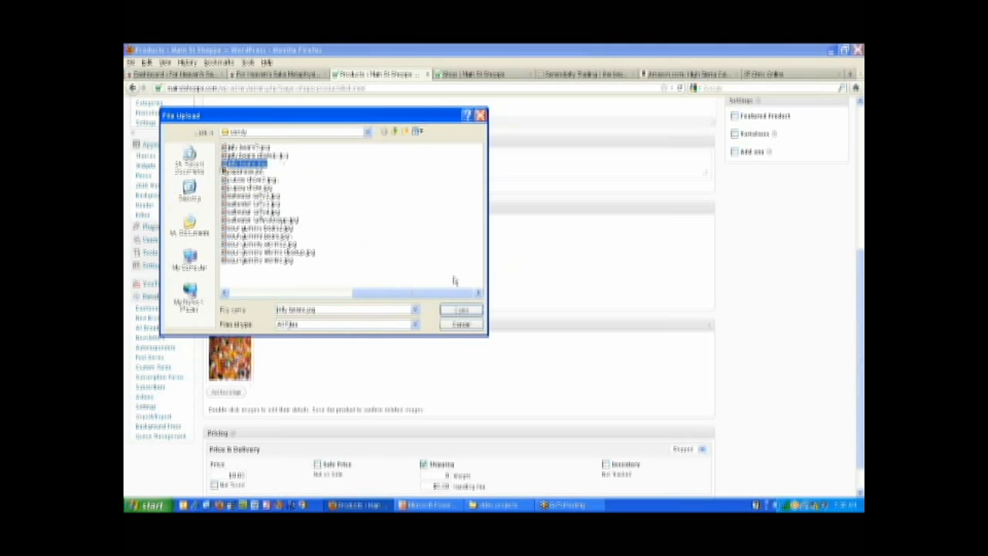
left_click(470, 311)
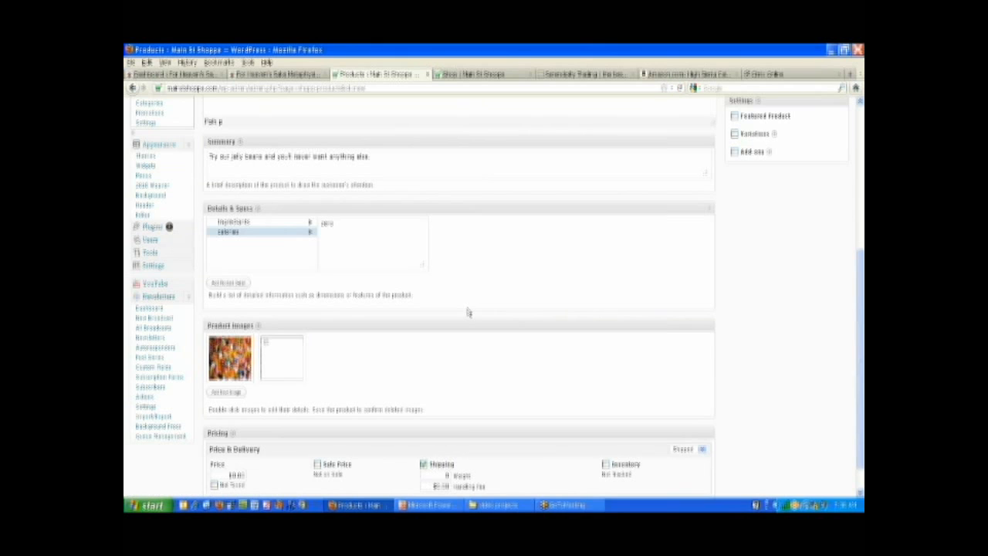
- Upload "jelly beans2.jpg" from the candy folder as the third product image
left_click(228, 392)
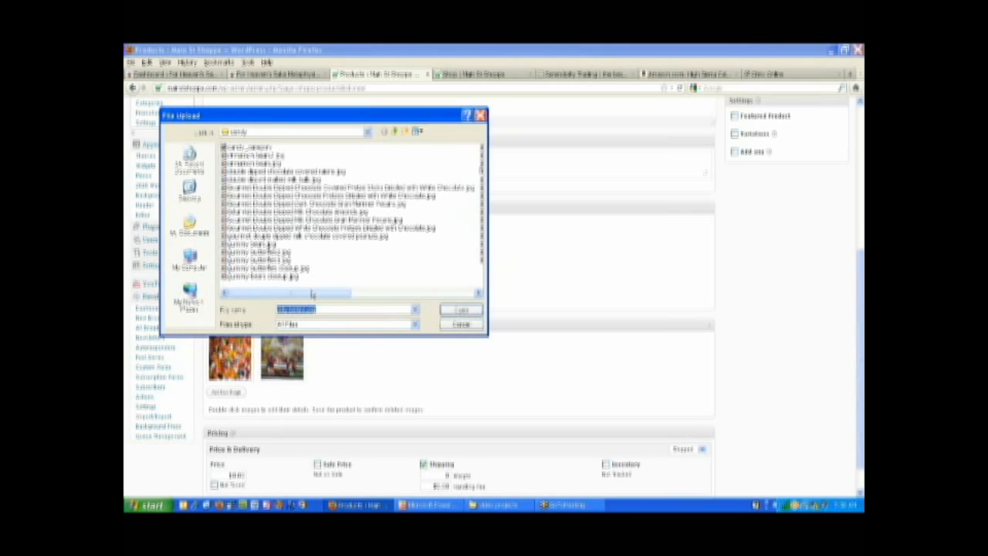
left_click_drag(312, 294, 443, 294)
left_click(263, 148)
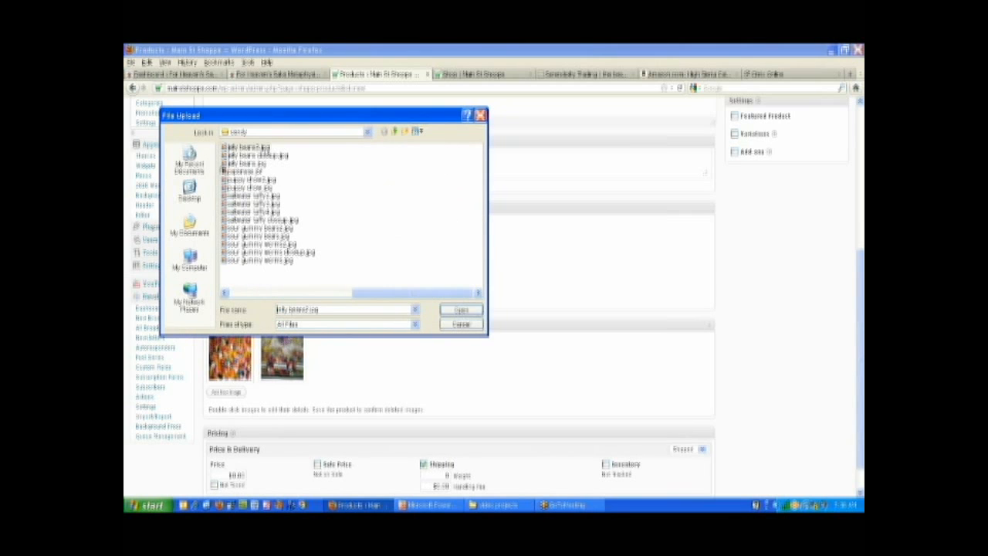
left_click(463, 310)
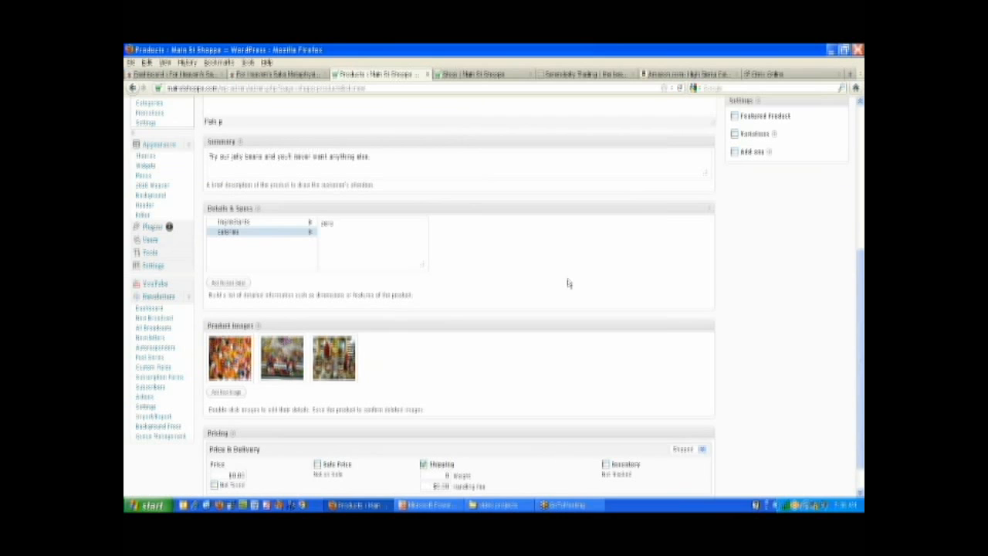
- Assign the product to the "Candy, Taffy, Gummies & more!" category
scroll(498, 283, "down", 1)
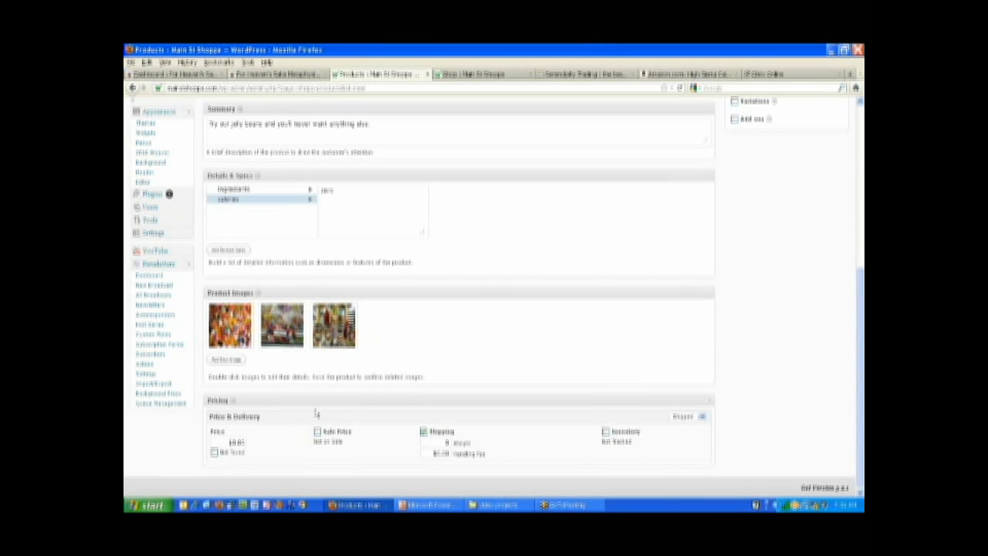
scroll(572, 302, "up", 3)
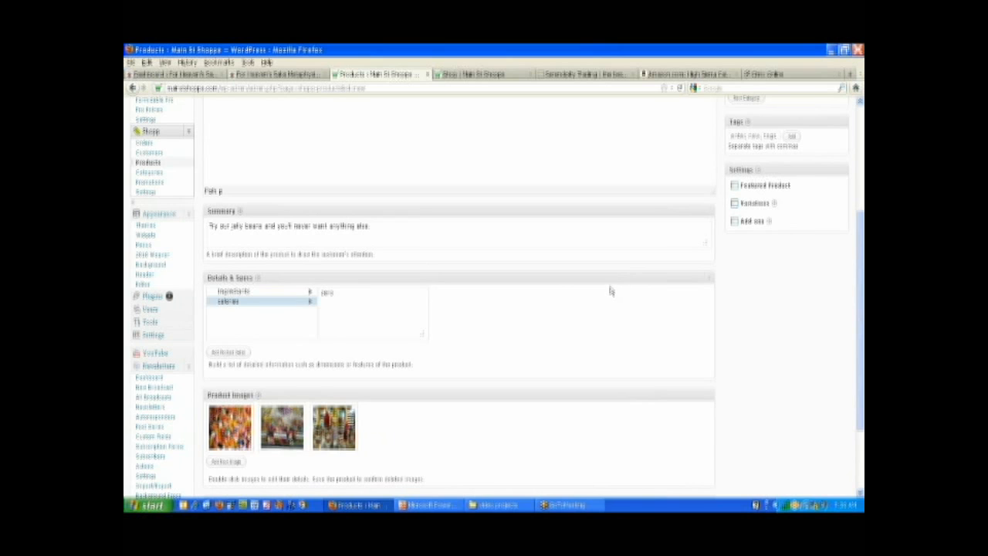
scroll(596, 283, "up", 3)
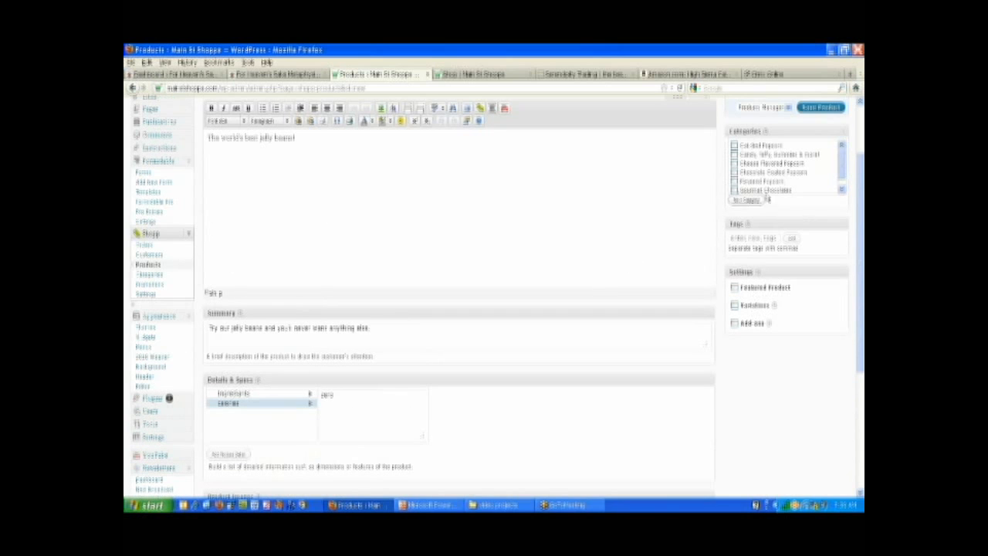
left_click(734, 154)
- Enter new prices for the 1 lb. bag and 2 lb. bag variations
scroll(659, 185, "down", 8)
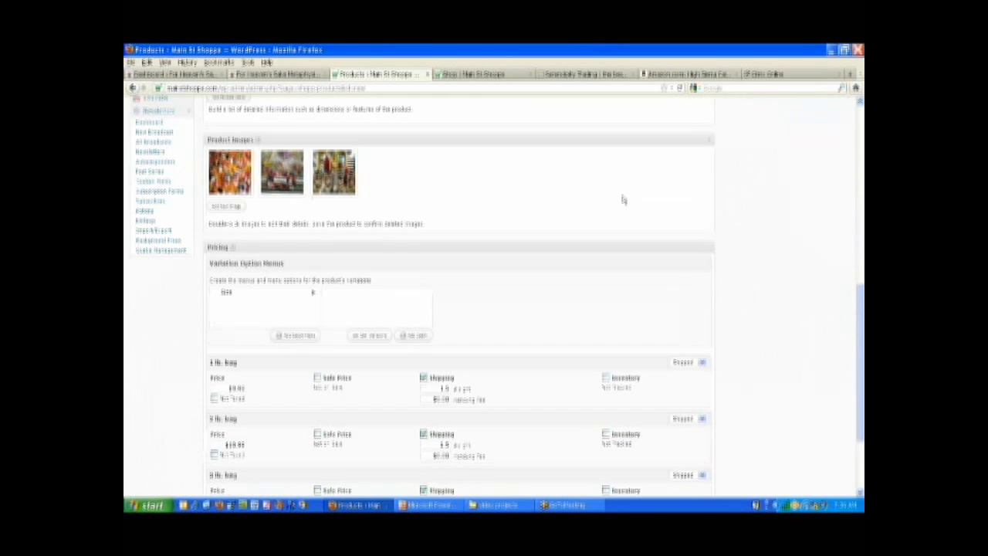
scroll(584, 224, "down", 3)
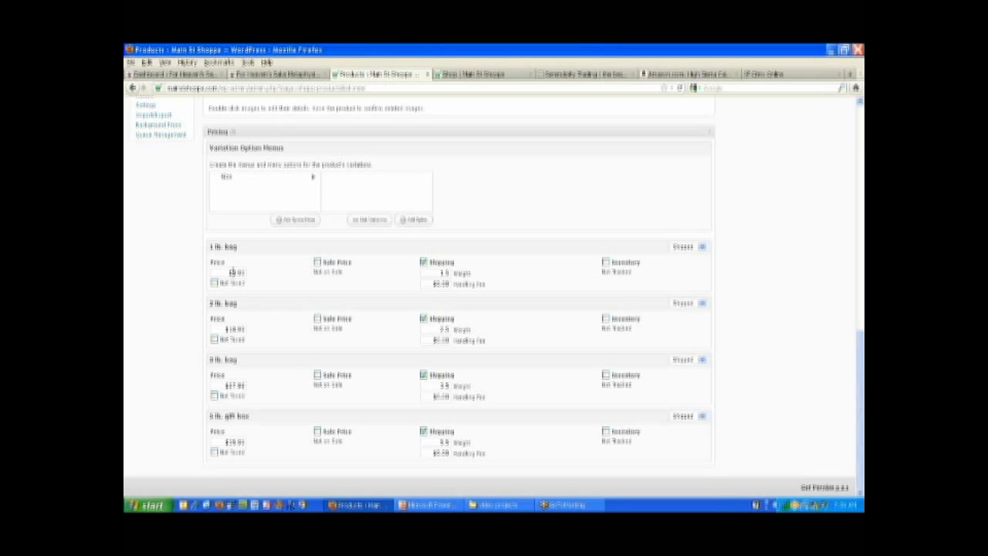
double_click(235, 272)
type("8.99")
left_click(272, 321)
left_click_drag(234, 329, 246, 328)
double_click(245, 328)
type("1.99")
- Enter new prices for the 3 lb. bag and gift box variations
left_click_drag(231, 384, 271, 384)
type("8.99")
left_click(268, 438)
left_click_drag(232, 443, 250, 436)
type("5.99")
left_click_drag(230, 442, 246, 442)
type("39.95")
- Display the bag and gift box options belonging to the existing variation menu
left_click(281, 178)
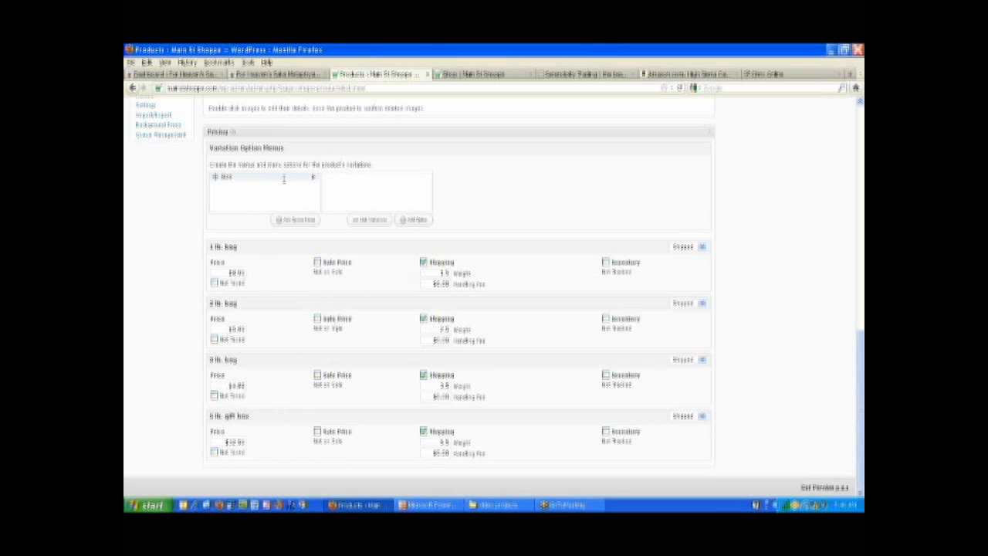
left_click(281, 179)
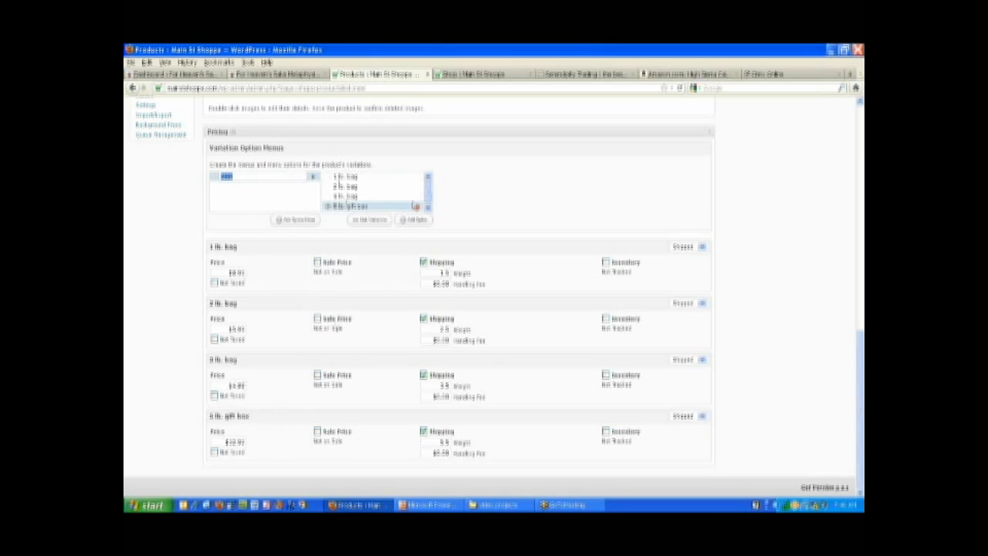
left_click(470, 183)
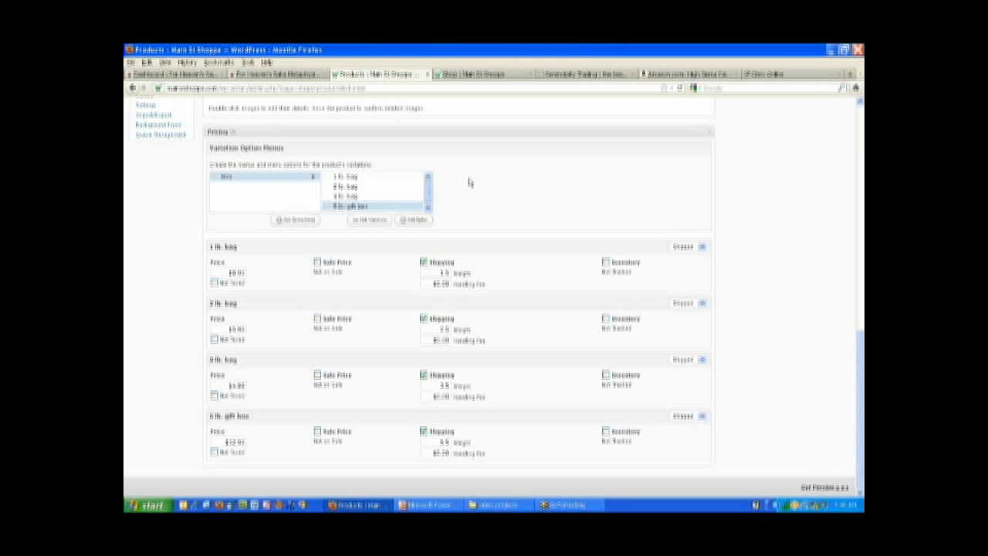
- Add a second variation menu named Flavor and name its two options Mixed and Licorice
left_click(296, 221)
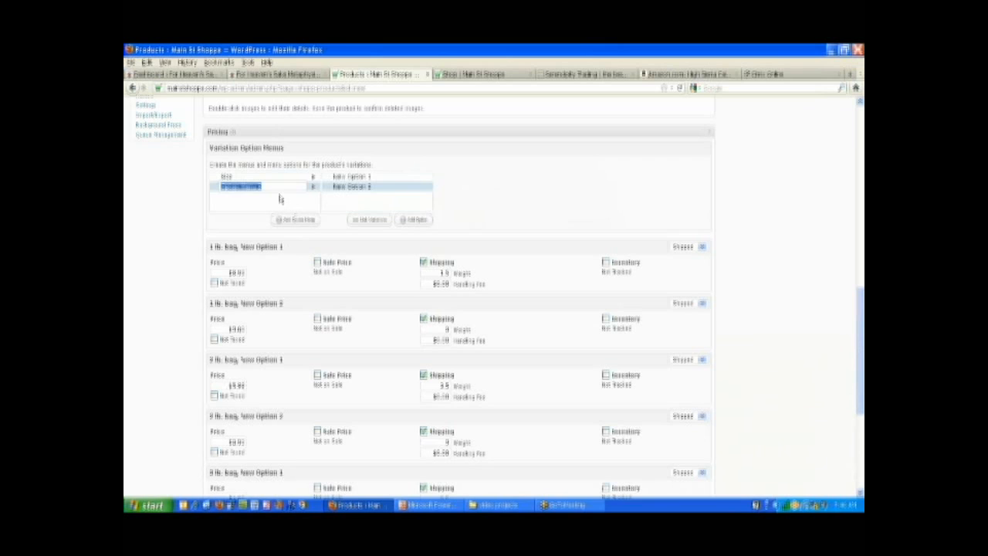
type("Flavor")
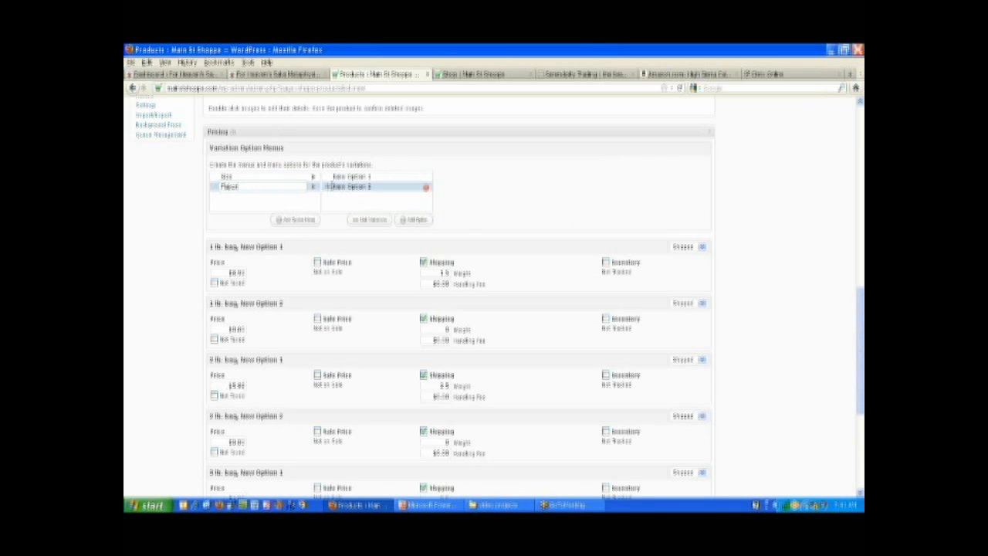
left_click(338, 177)
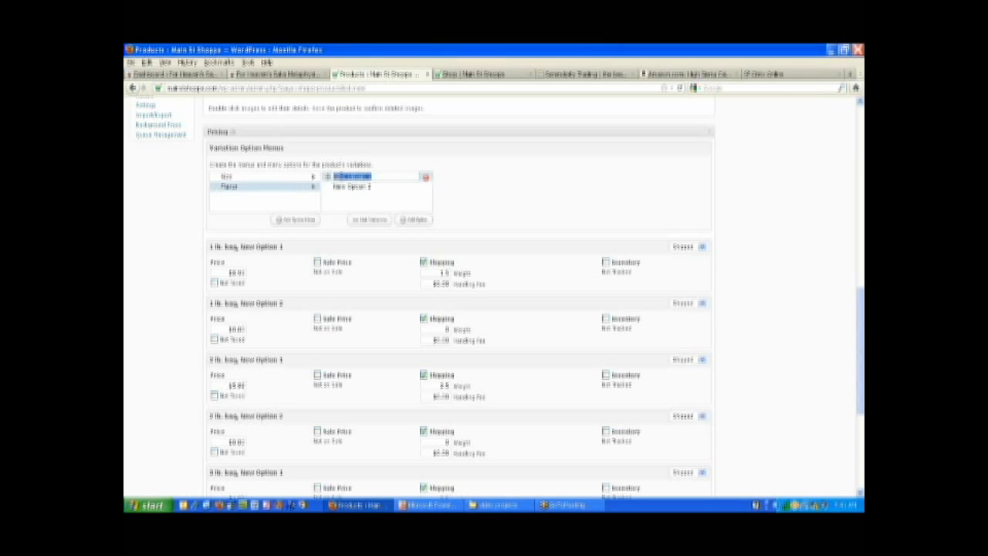
type("Mixed")
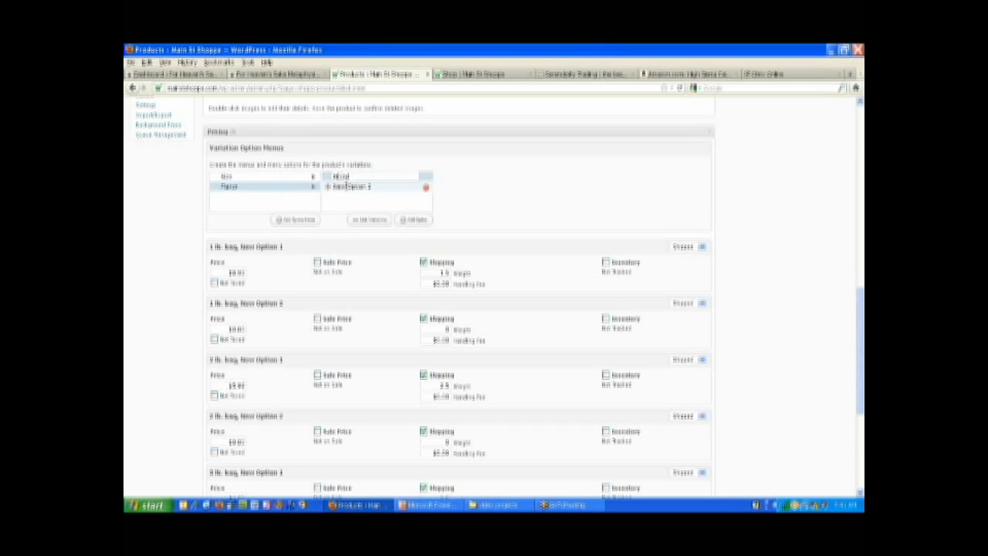
left_click(345, 186)
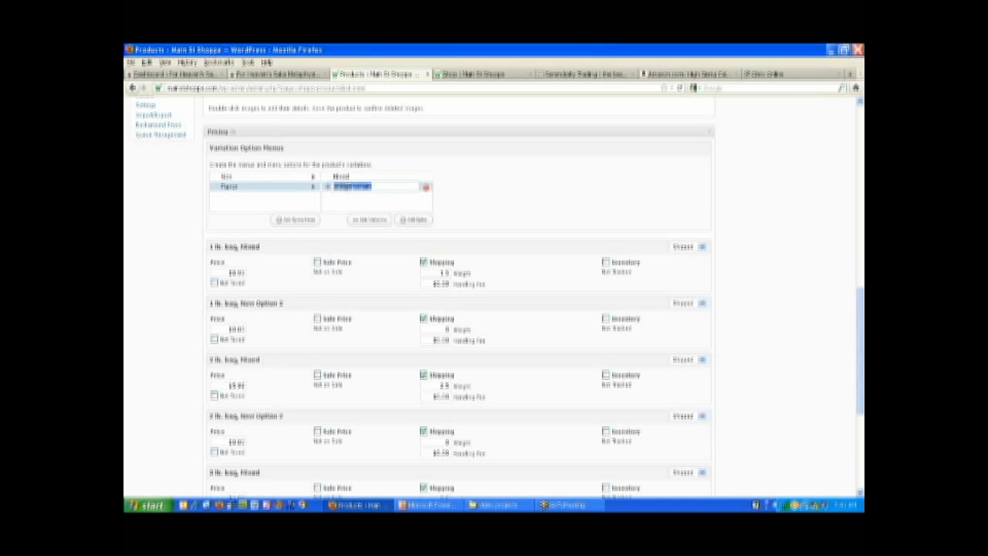
type("Leaded")
- Add the options Tangerine and Lime to the Flavor variation menu
left_click(411, 221)
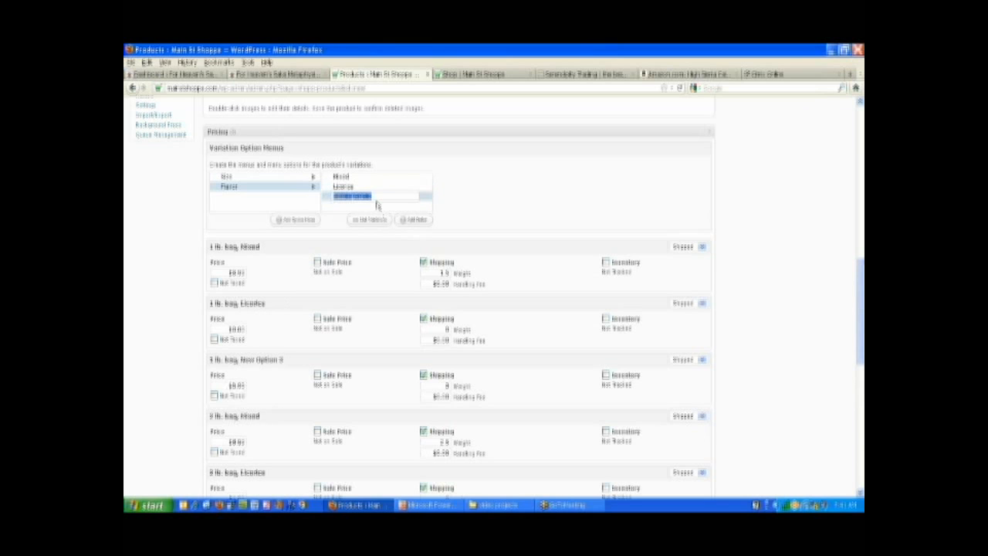
type("Unleaded")
left_click(416, 221)
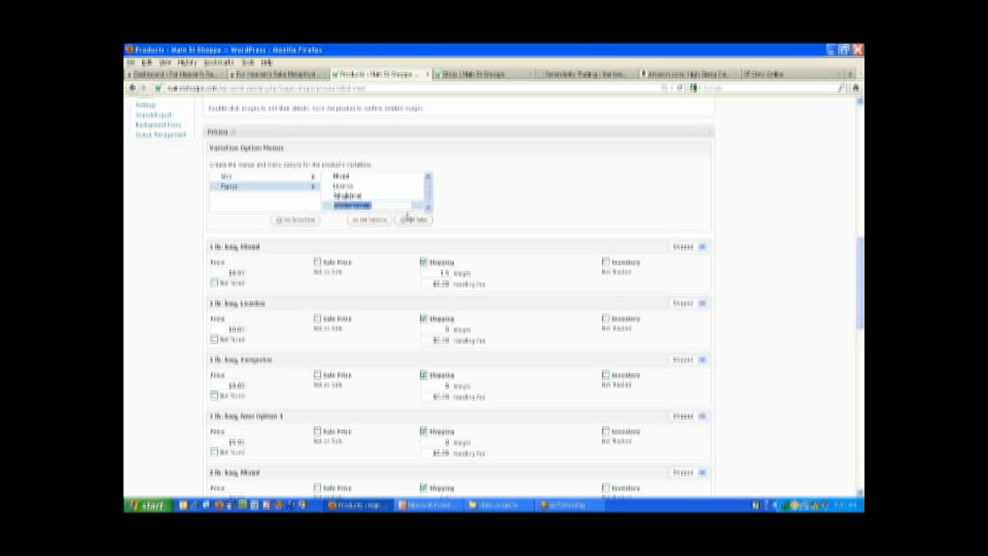
type("Lemon")
left_click(464, 207)
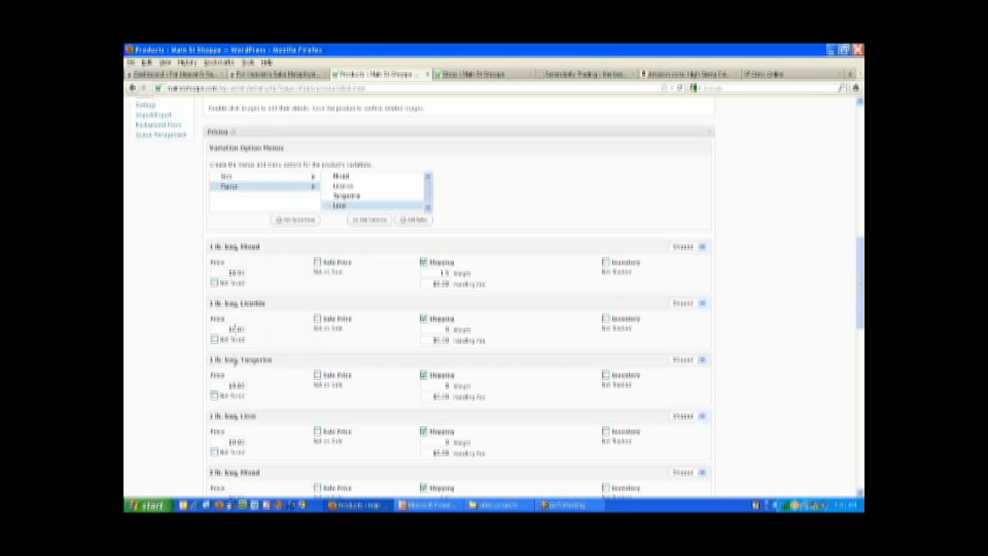
- Give the 1 lb. bag Licorice, Tangerine and Lime variations the same price as the 1 lb. Mixed bag
double_click(236, 328)
type("8.95")
double_click(236, 386)
type("8.95")
double_click(237, 441)
type("8.95")
- Set the prices of the 2 lb. bag Mixed and Licorice variations to $15.95
scroll(269, 376, "down", 3)
double_click(237, 402)
double_click(237, 344)
key("BackSpace")
type("15.95")
left_click(239, 403)
left_click(240, 402)
type("15.95")
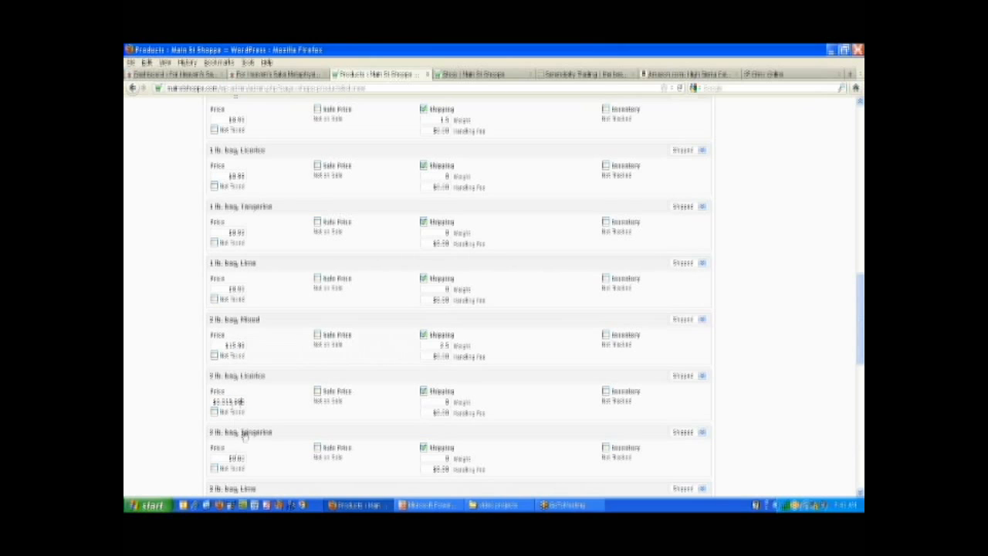
double_click(237, 458)
left_click(236, 402)
key("BackSpace")
type("15.95")
- Give the 2 lb. bag Tangerine and Lime variations the same price as the other 2 lb. bags
left_click(237, 457)
left_click(236, 457)
double_click(236, 457)
type("19.95")
scroll(293, 426, "down", 1)
scroll(294, 427, "down", 3)
double_click(237, 309)
type("19.95")
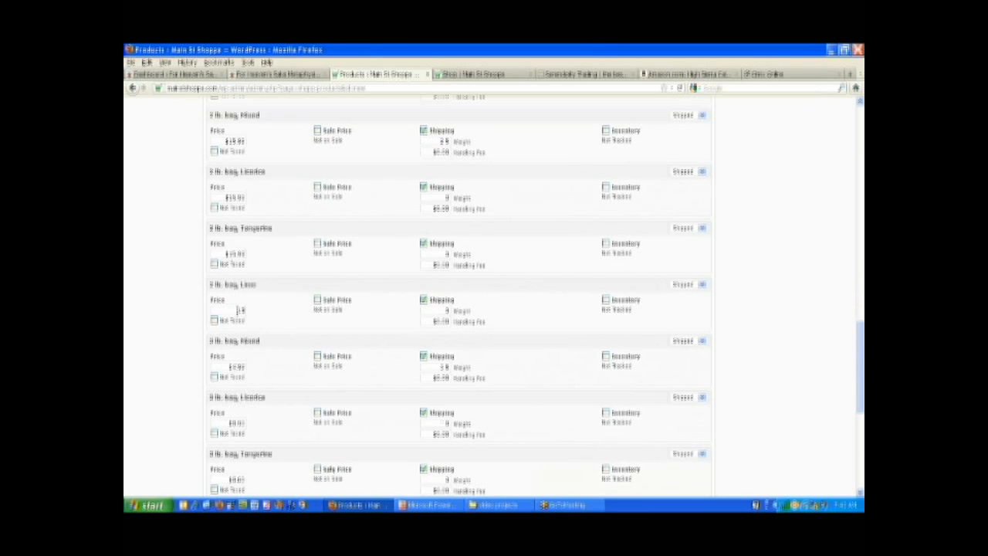
- Set the prices of the 3 lb. bag Mixed, Licorice, Tangerine and Lime variations to $24.95
double_click(237, 366)
type("24.95")
double_click(236, 422)
type("24.95")
double_click(235, 479)
type("24.95")
scroll(271, 401, "down", 4)
double_click(239, 331)
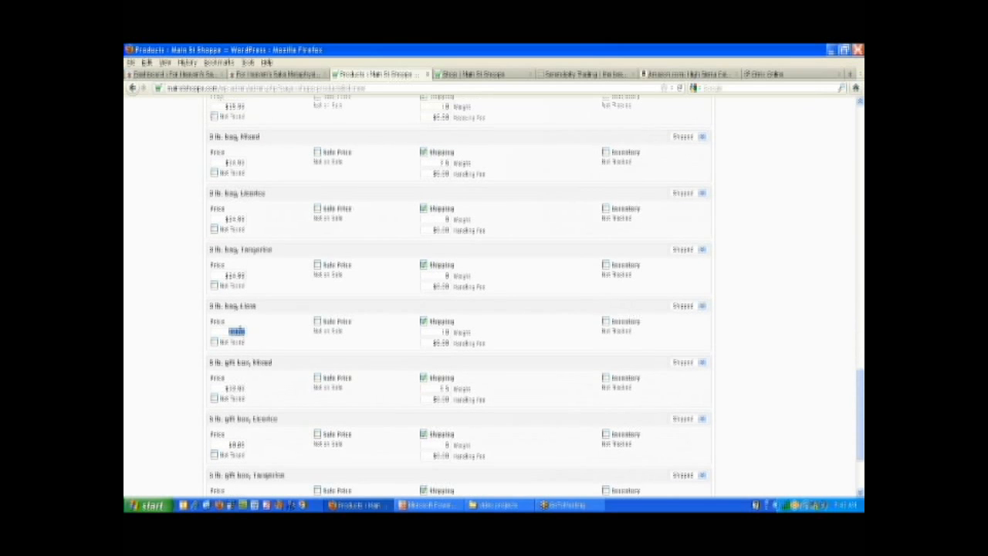
type("24.95")
- Price the Licorice, Tangerine and Lime gift box variations the same as the Mixed gift box
double_click(236, 444)
type("2")
scroll(239, 444, "down", 3)
double_click(236, 384)
type("33.99")
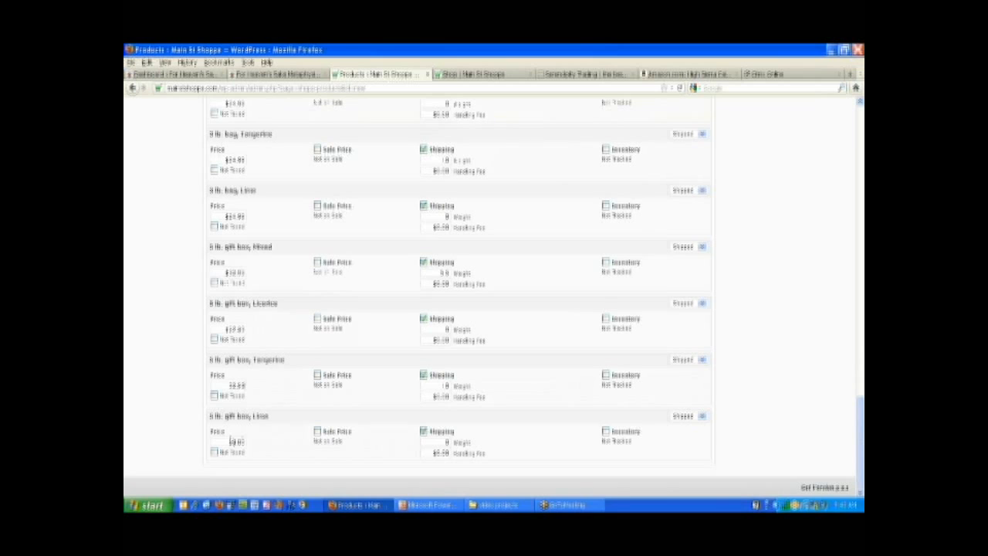
double_click(235, 442)
type("32")
- Save the Gourmet Jelly Beans product with publishing enabled and without featuring it
scroll(354, 232, "up", 15)
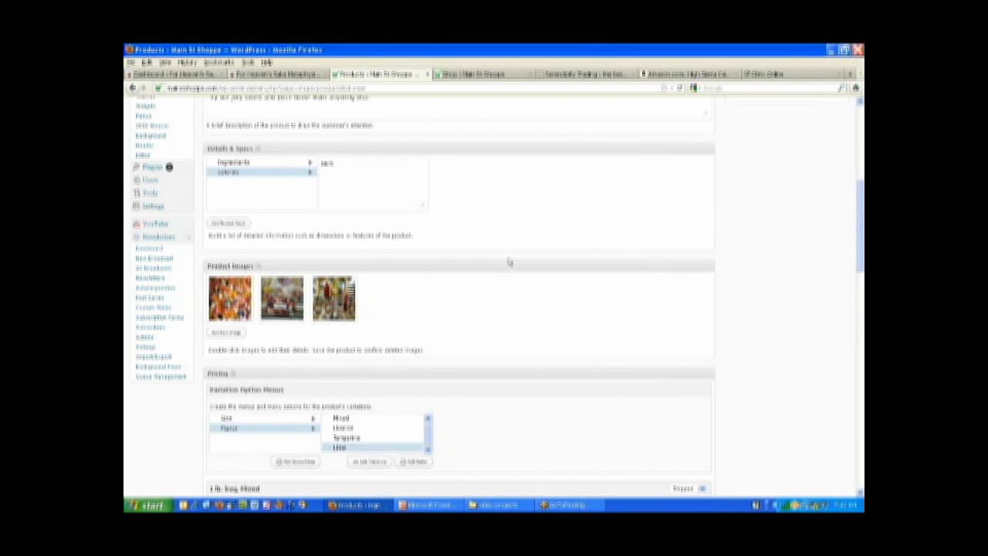
scroll(508, 262, "up", 5)
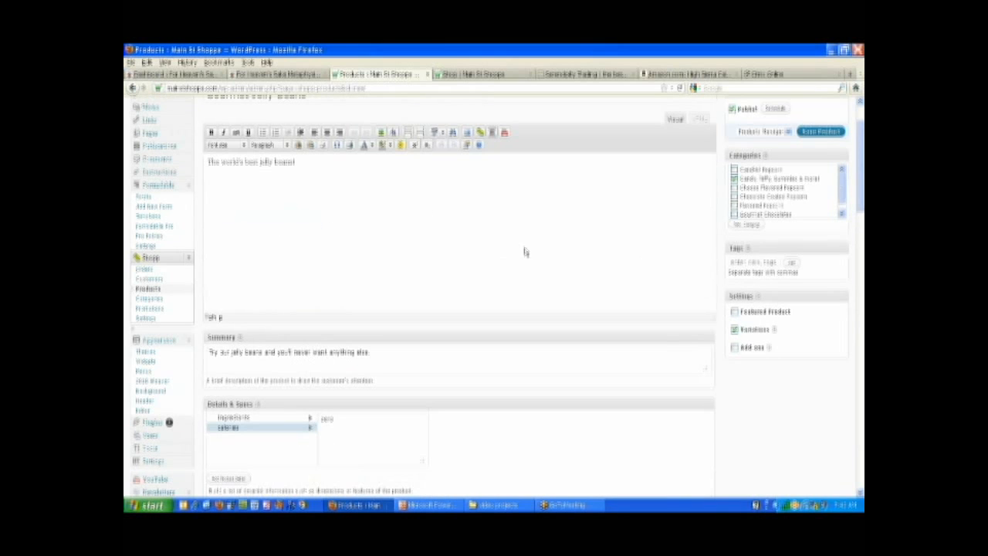
scroll(610, 227, "up", 1)
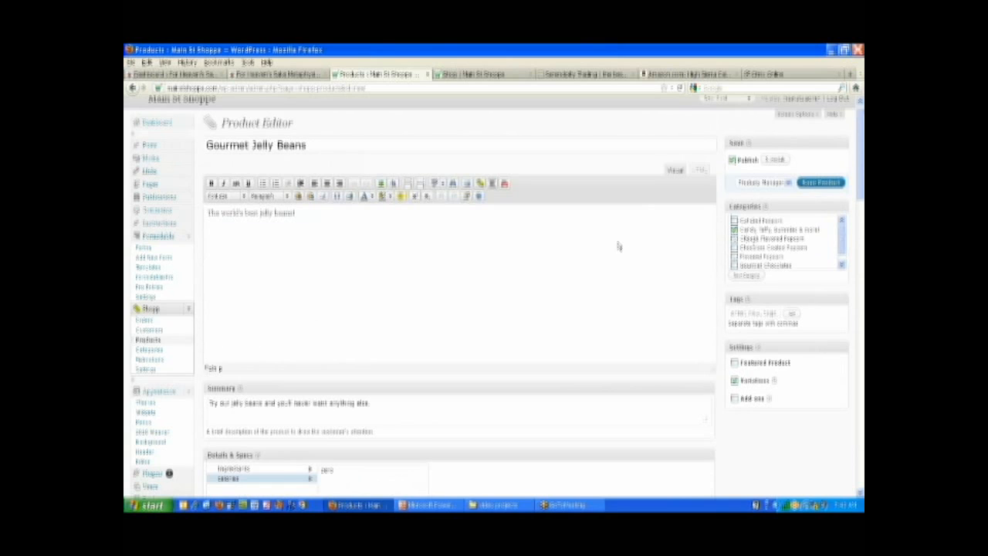
left_click(736, 364)
left_click(736, 364)
left_click(811, 184)
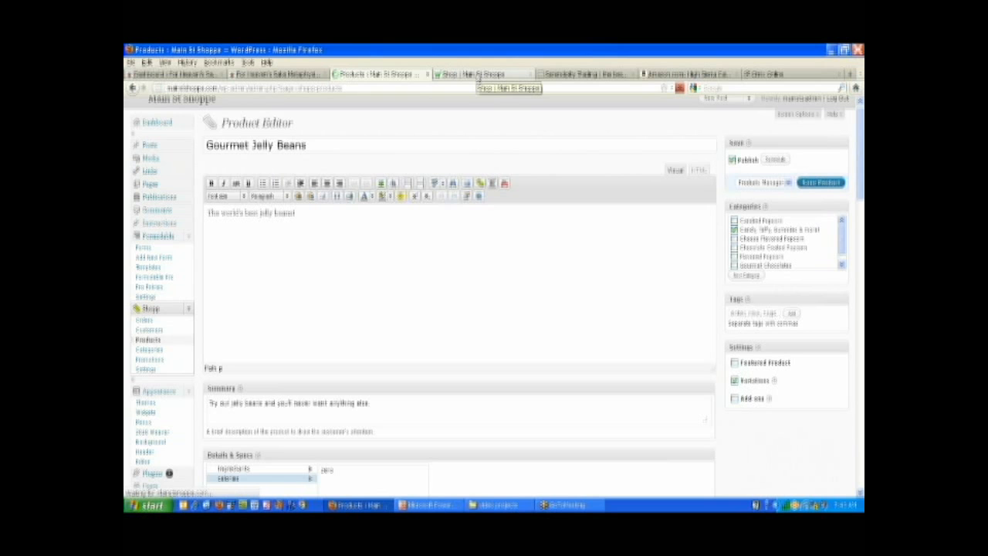
- Check the "Candy, Taffy, Gummies & more!" category on the storefront's Shop page for the new product
left_click(478, 75)
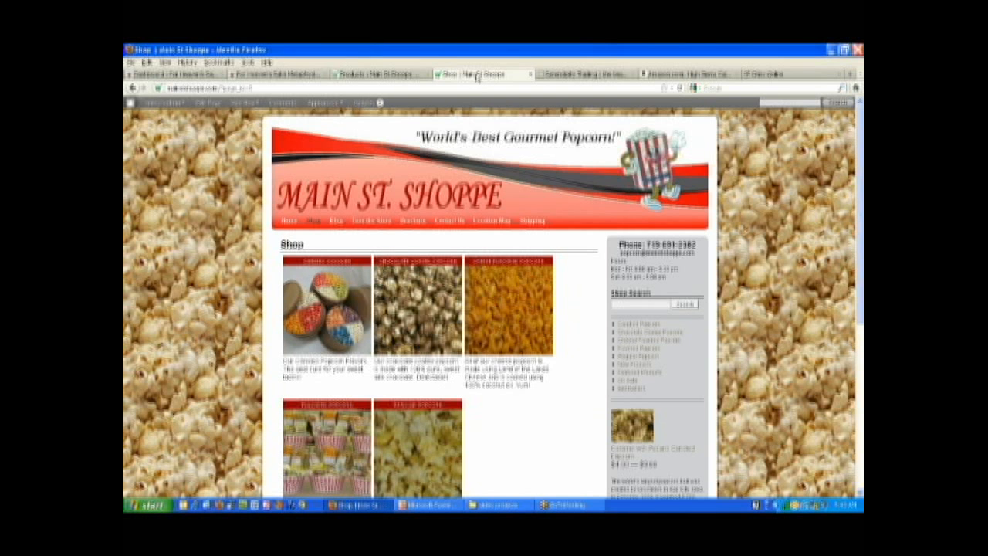
left_click(323, 222)
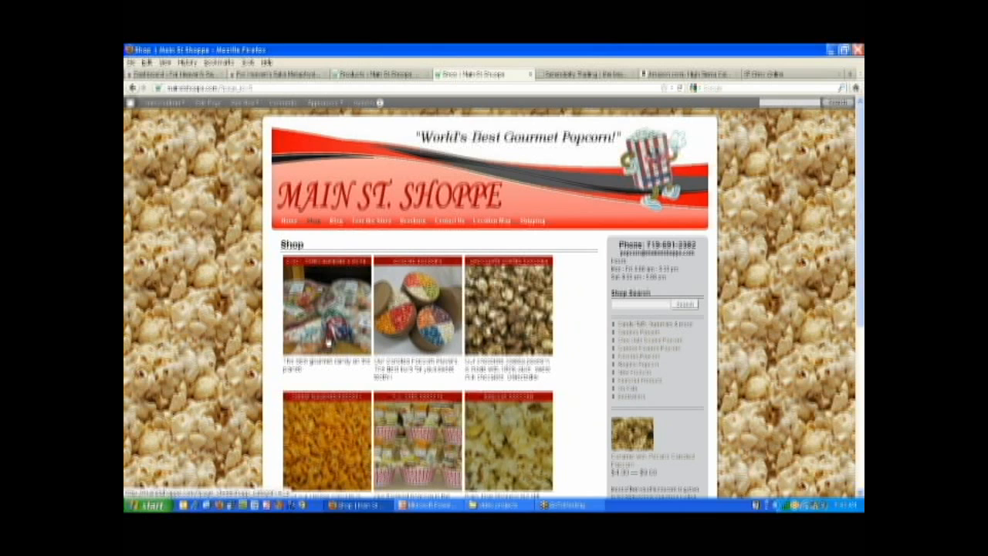
left_click(327, 339)
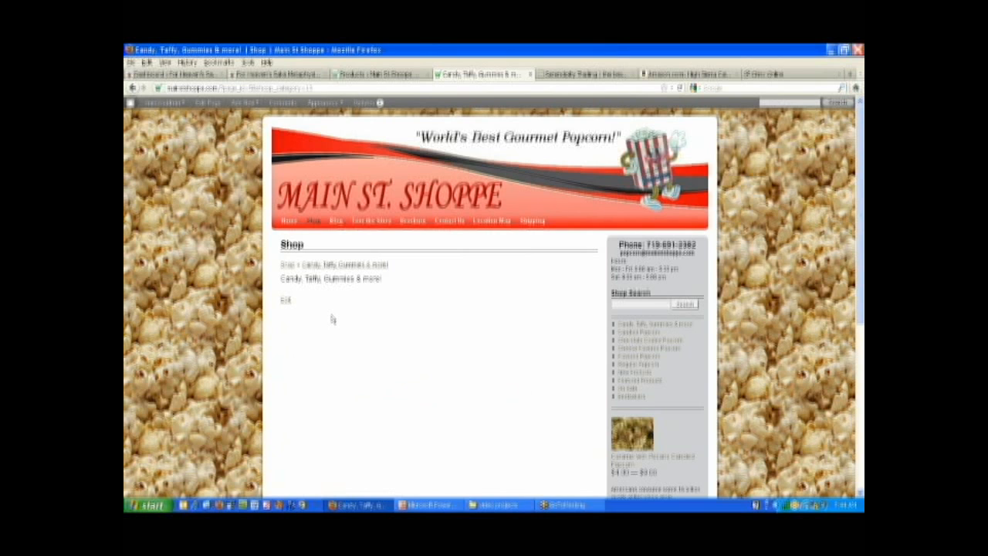
scroll(332, 319, "down", 5)
scroll(332, 319, "up", 5)
left_click(346, 267)
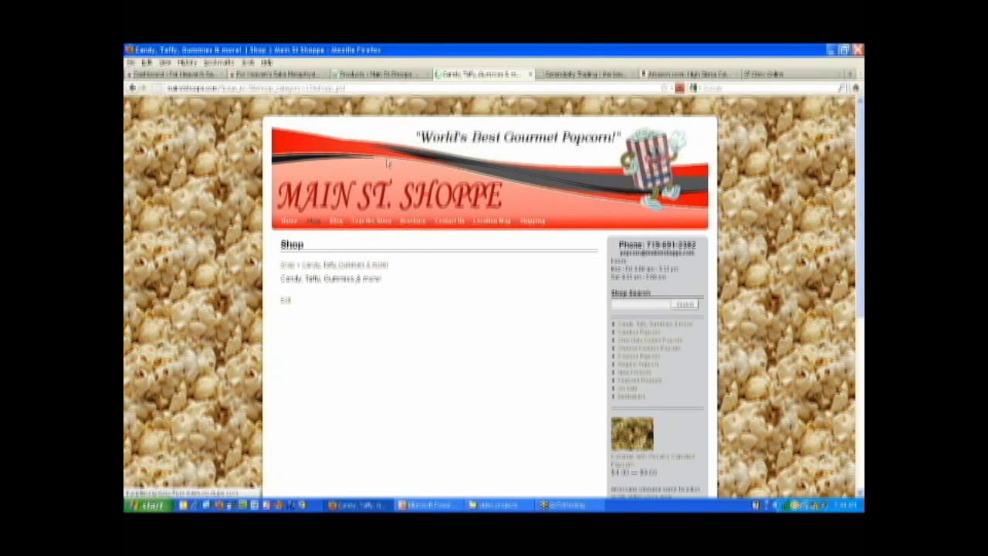
- Reopen Gourmet Jelly Beans from the product list for editing and mark it as a featured product
left_click(392, 75)
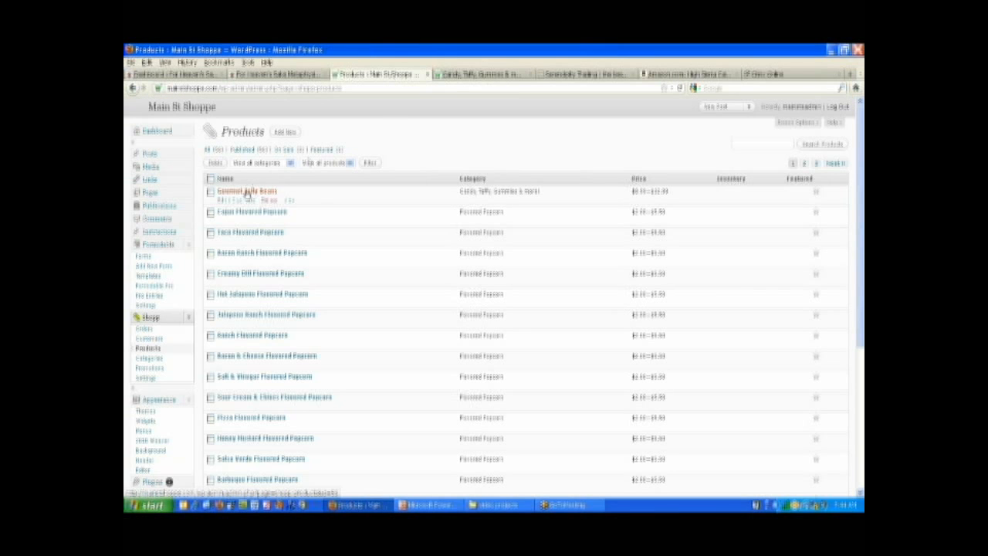
left_click(247, 192)
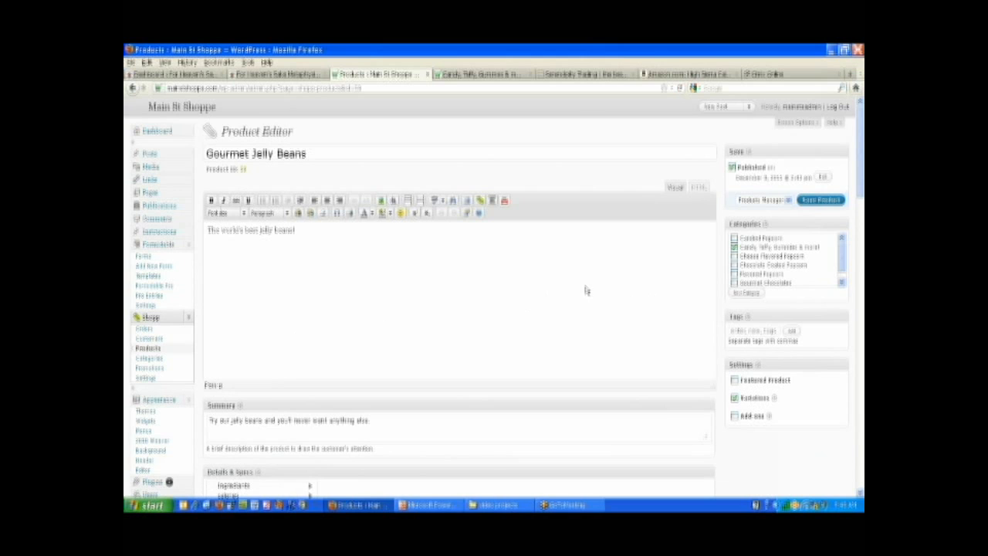
scroll(586, 291, "down", 8)
scroll(584, 312, "up", 8)
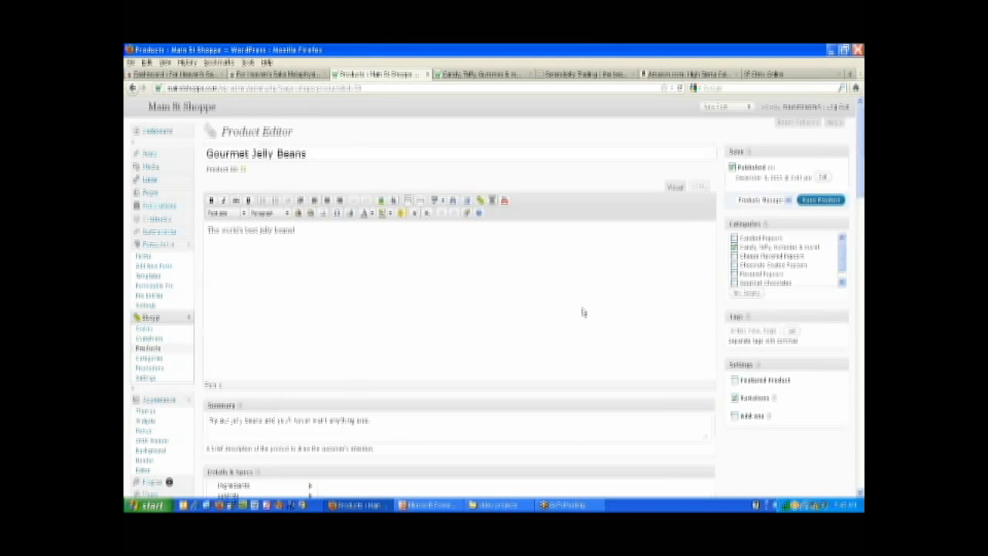
left_click(735, 382)
- Append to the description: "Comes in a variety of flavors including licorice, apple, lemon, and more. choose one flavor or get a mixed bag."
left_click(318, 233)
type("Guaran")
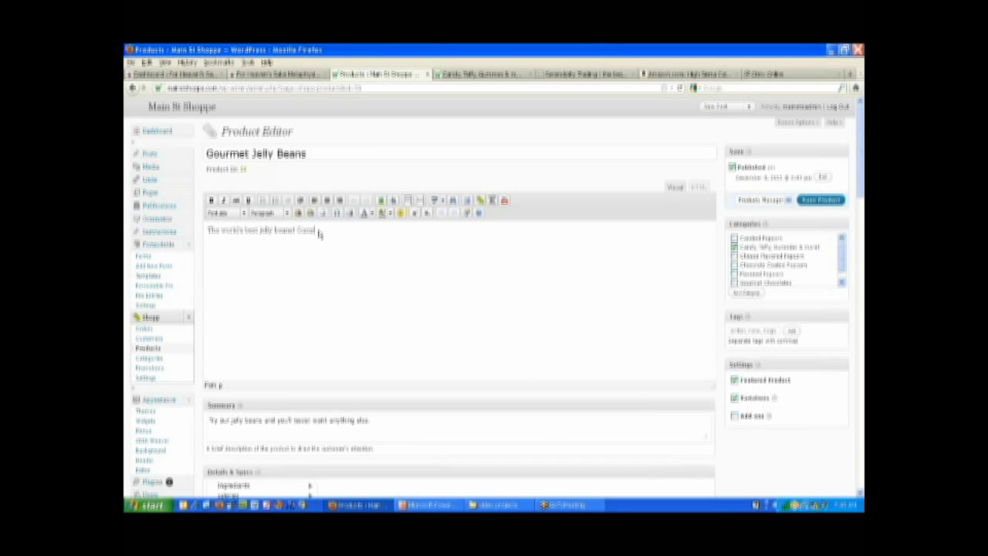
type("s a variety of flavors!")
type("including blueberry")
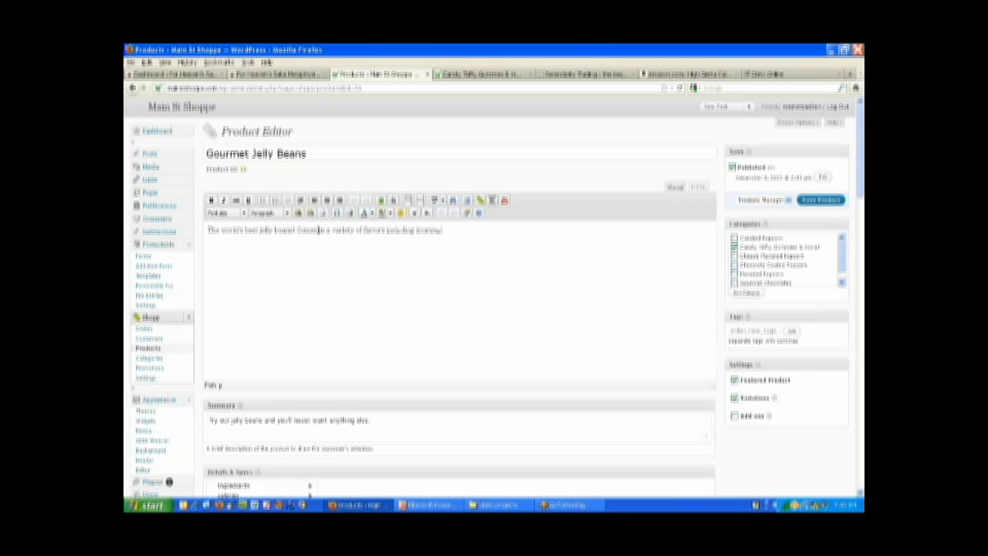
type(", apple, lemon")
type(", and mint. ")
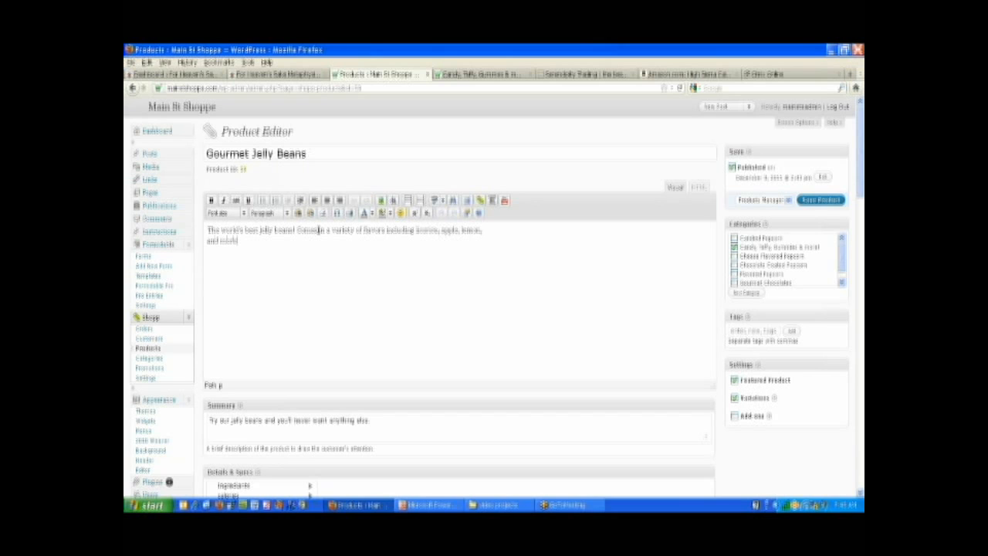
type("Choose bulk flavor or just a fe")
type("xed bag.")
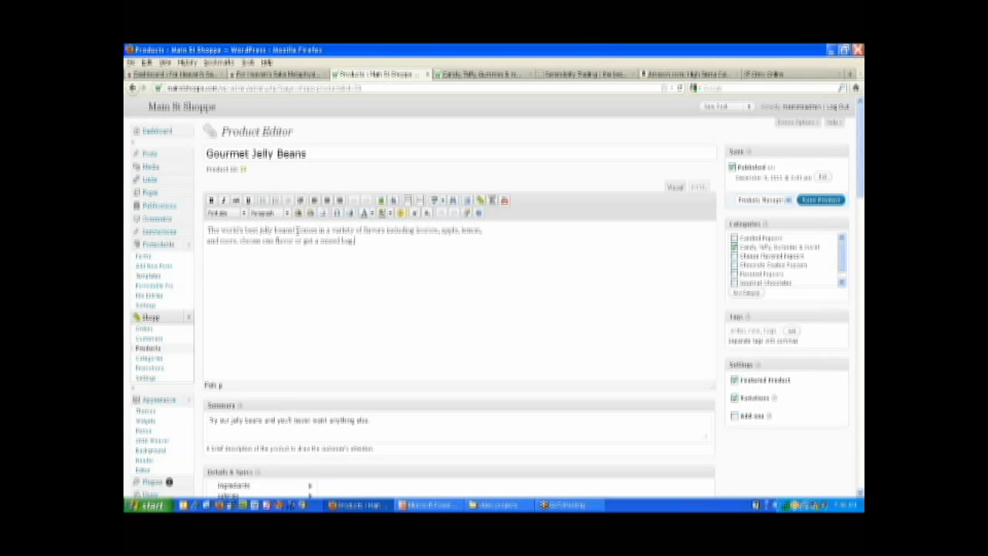
- Make the description's opening sentence "The world's best jelly beans!" bold and save the product
left_click_drag(297, 230, 203, 231)
left_click(211, 200)
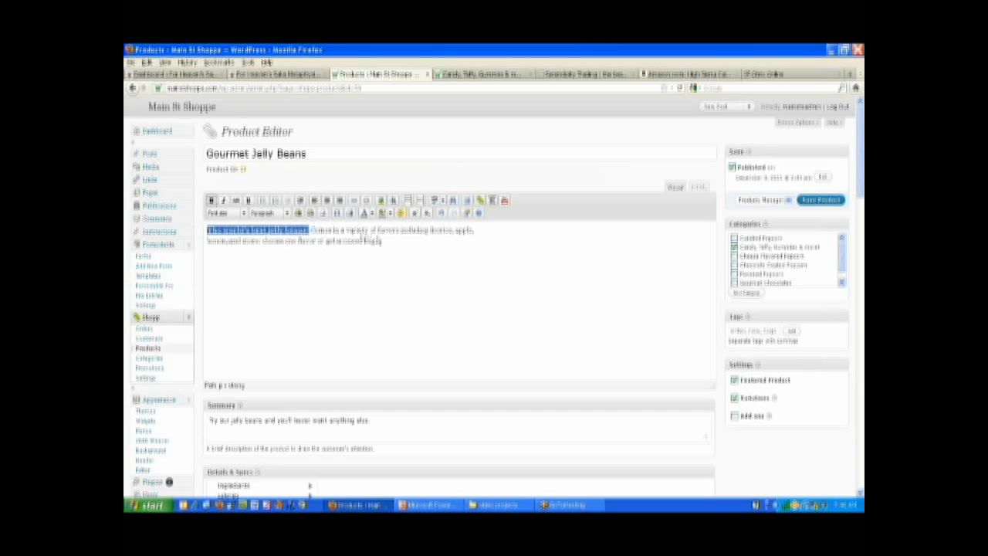
left_click(388, 245)
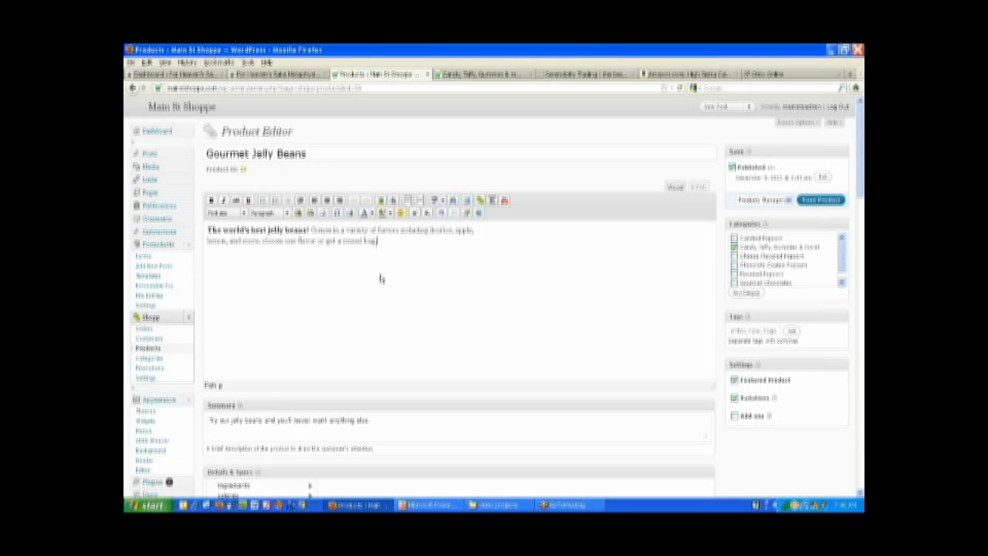
left_click(810, 201)
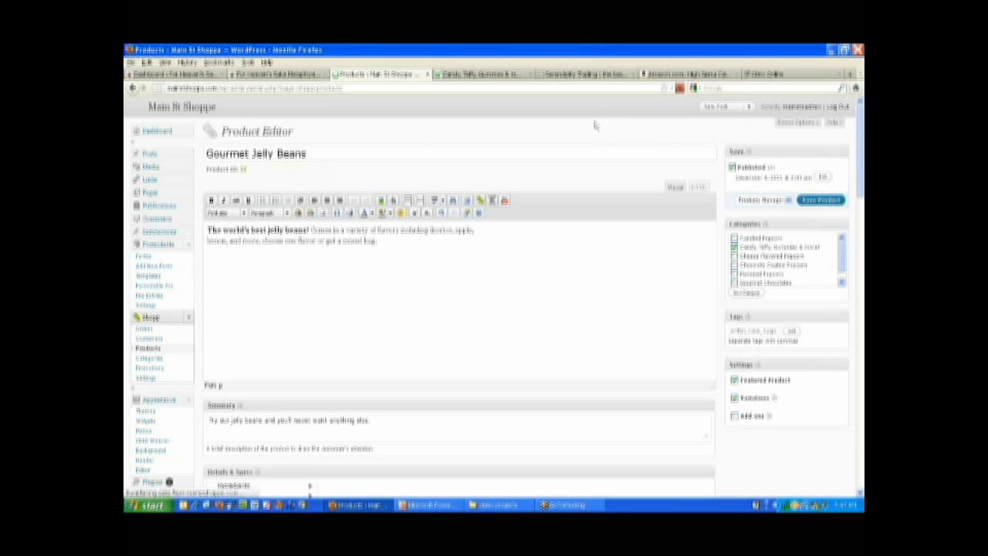
- View the Gourmet Jelly Beans page in the storefront's candy category and display its second product image
left_click(483, 74)
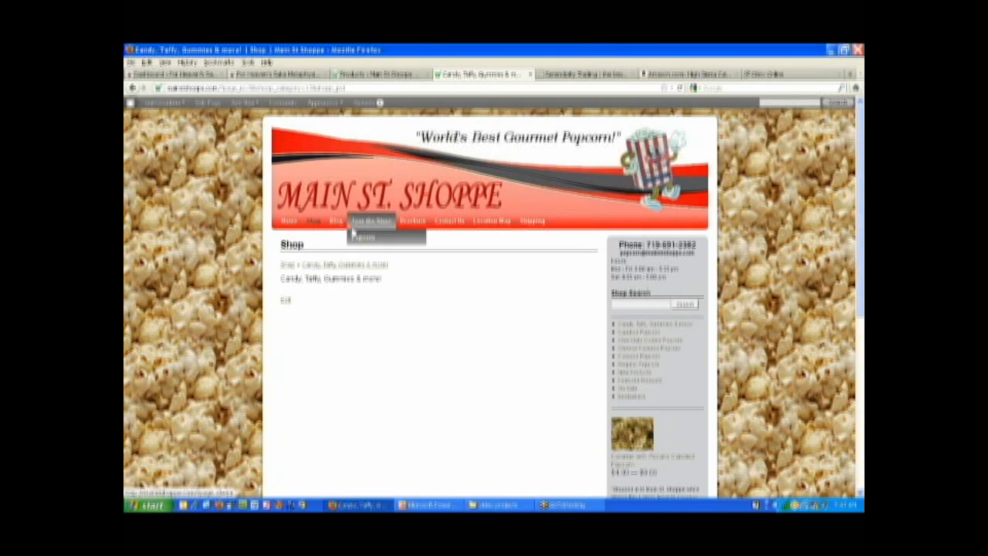
left_click(313, 235)
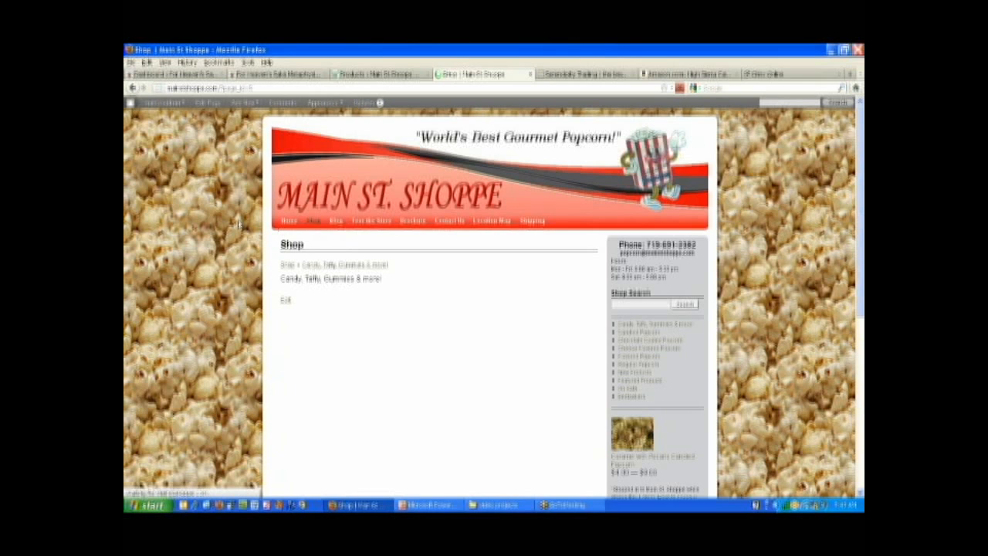
left_click(323, 306)
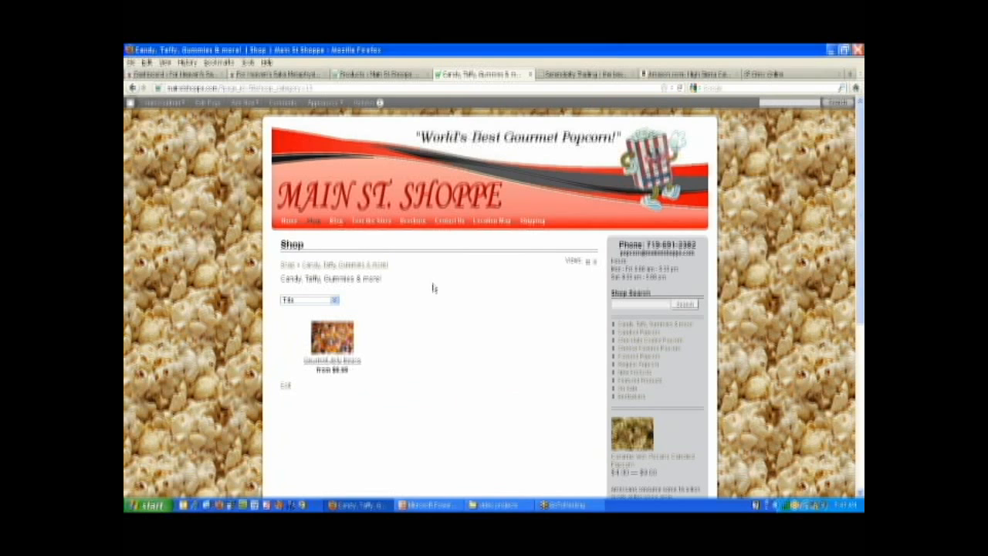
left_click(334, 362)
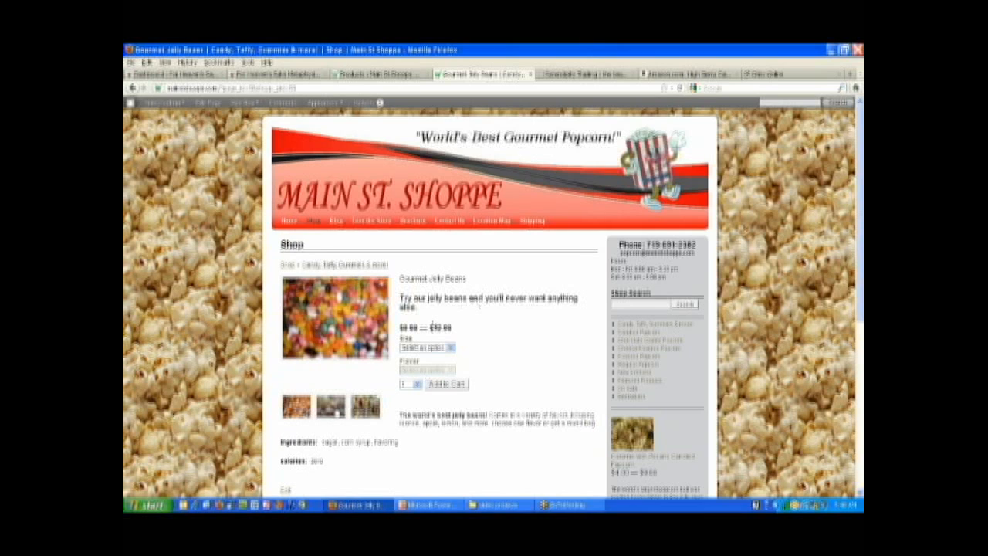
left_click(337, 413)
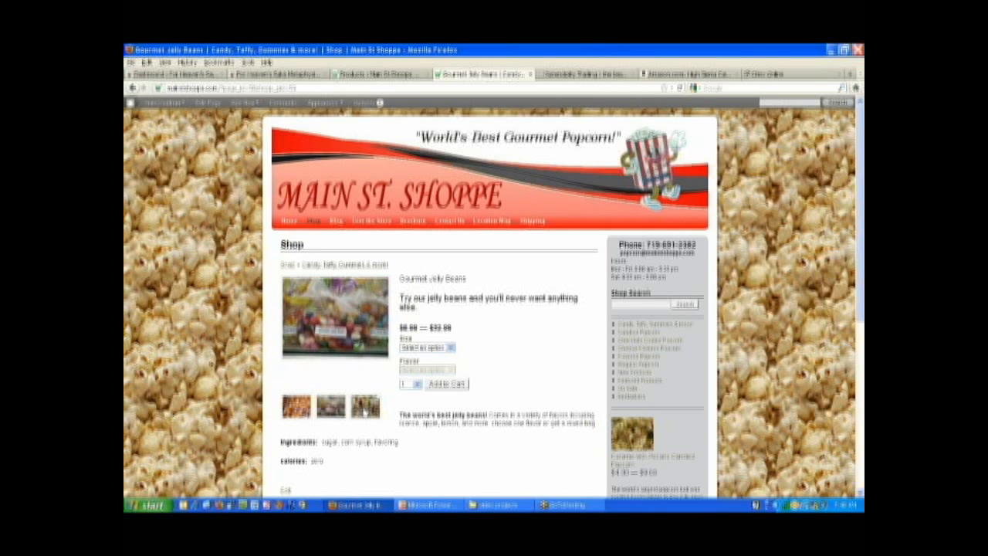
- View the remaining Gourmet Jelly Beans product images and open an enlarged photo in the gallery overlay before closing it
left_click(365, 412)
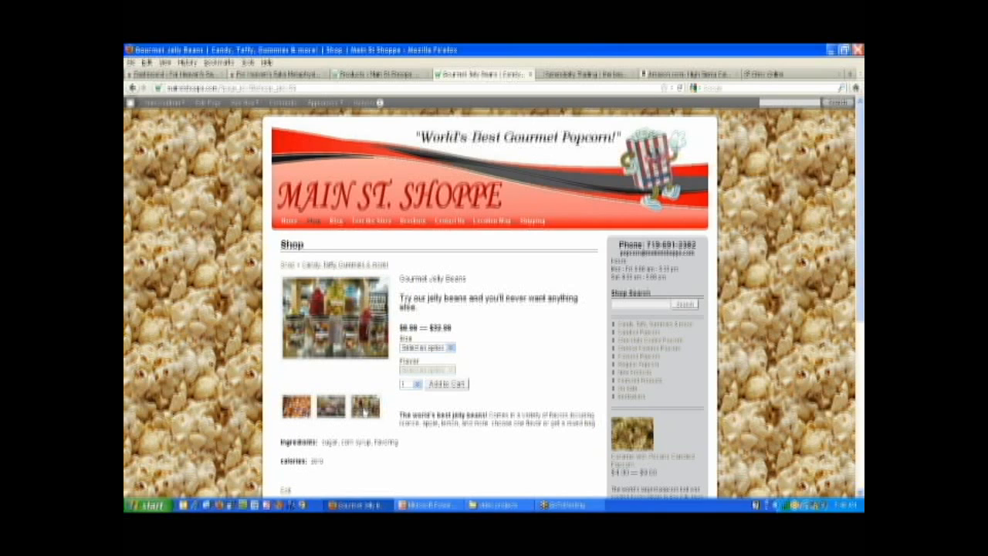
left_click(301, 413)
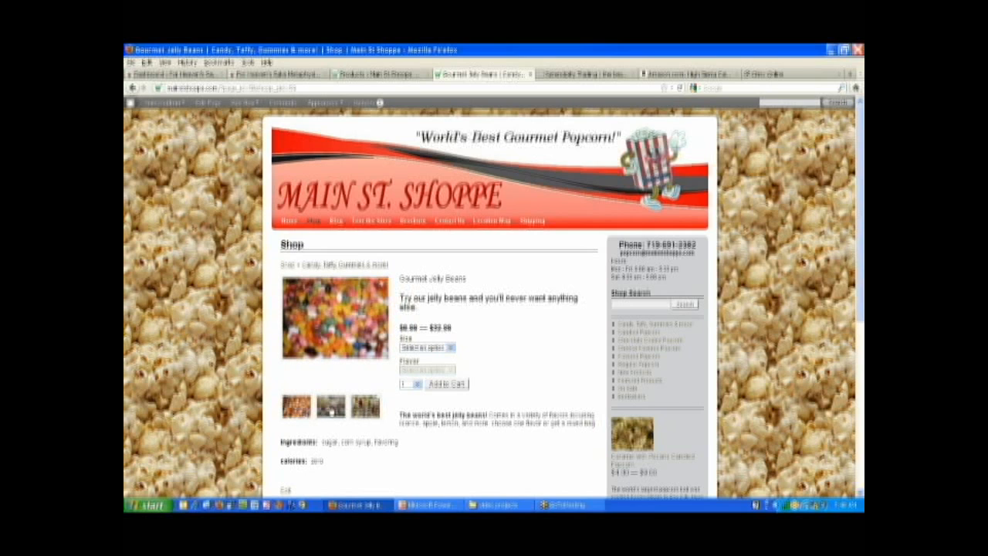
left_click(331, 411)
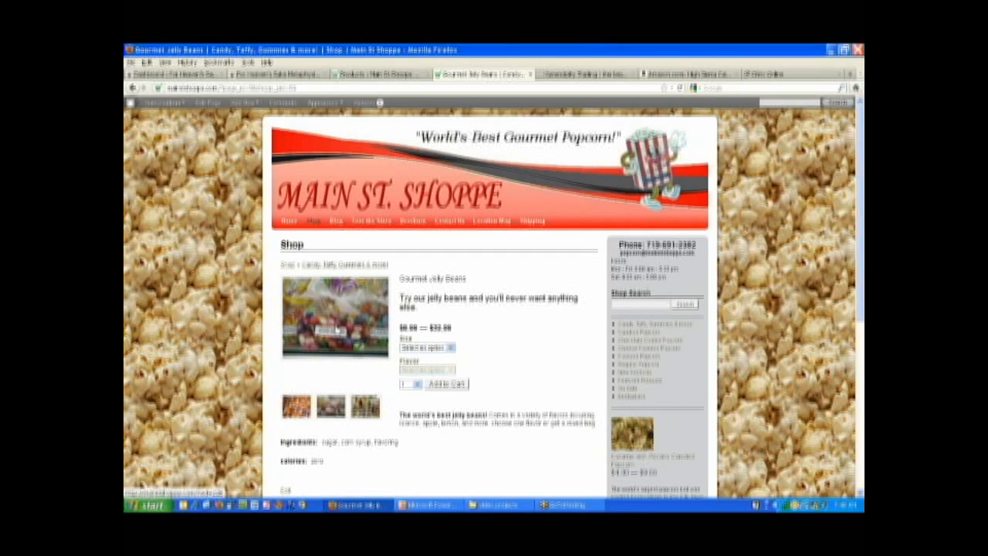
left_click(336, 330)
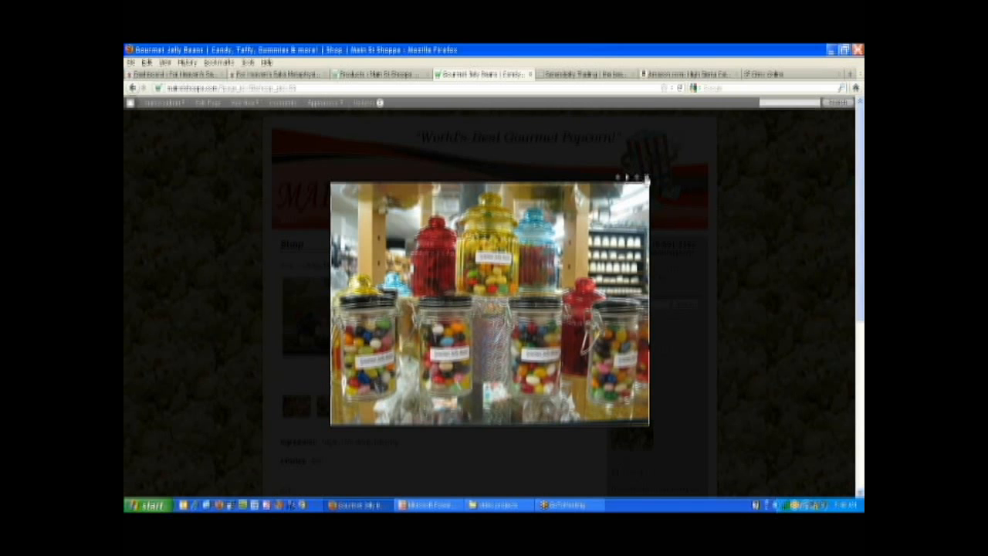
left_click(646, 179)
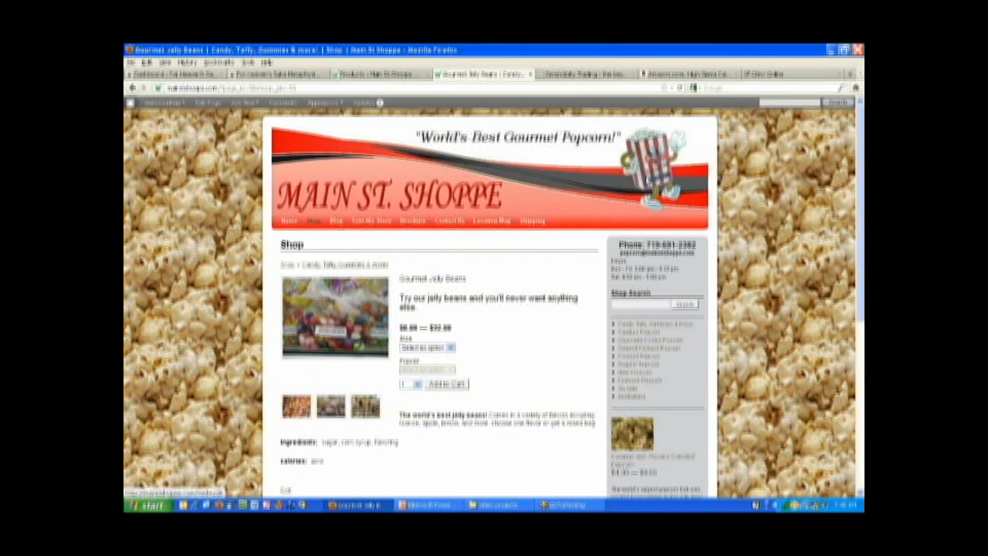
- Choose the 2 lb bag size and the mixed flavor in the Gourmet Jelly Beans purchase options
left_click(451, 348)
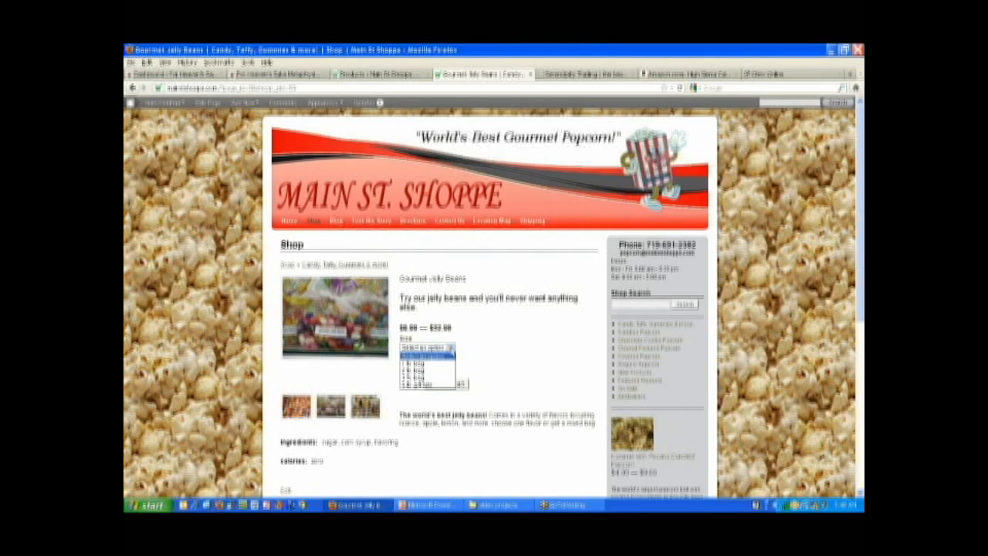
left_click(440, 372)
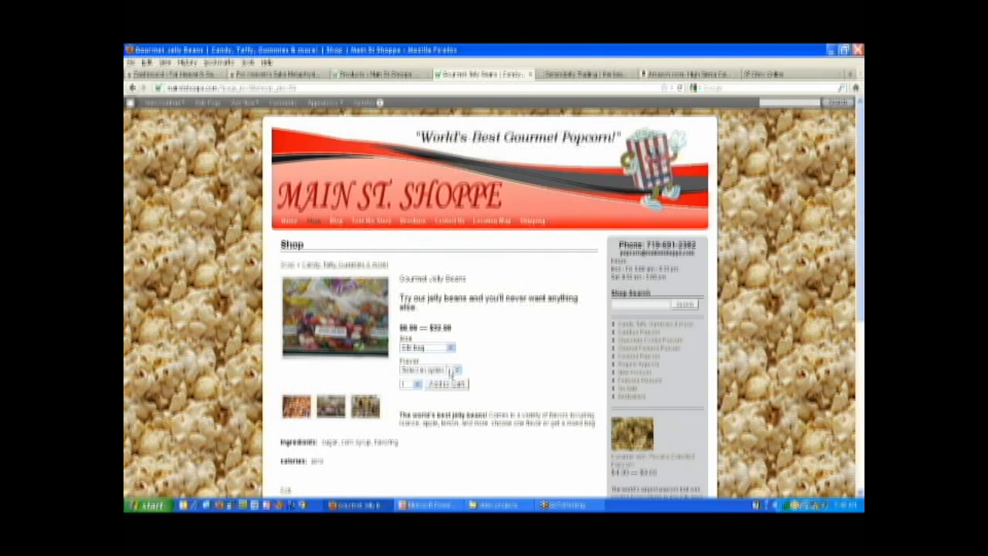
left_click(452, 371)
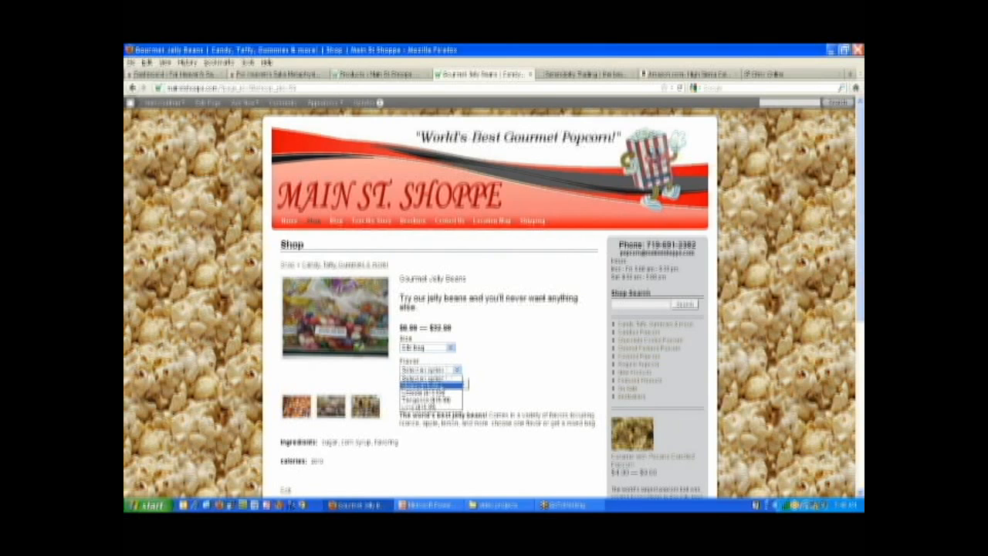
left_click(441, 389)
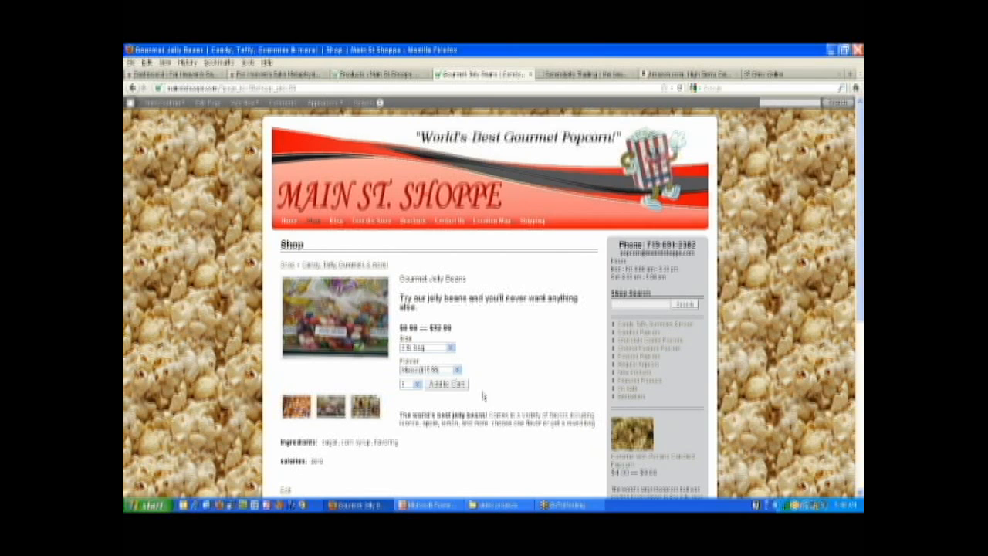
- Highlight the start of the jelly beans description and the product's summary text to review them
left_click_drag(400, 415, 550, 415)
left_click_drag(401, 297, 422, 309)
left_click(426, 310)
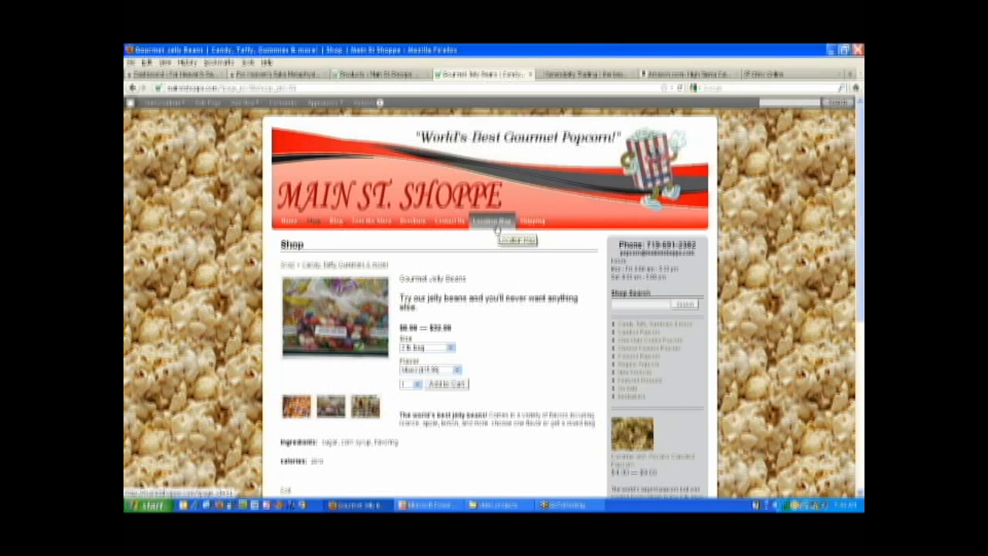
- Examine the featured products on the storefront's home page and the product shown in its sidebar
left_click(289, 222)
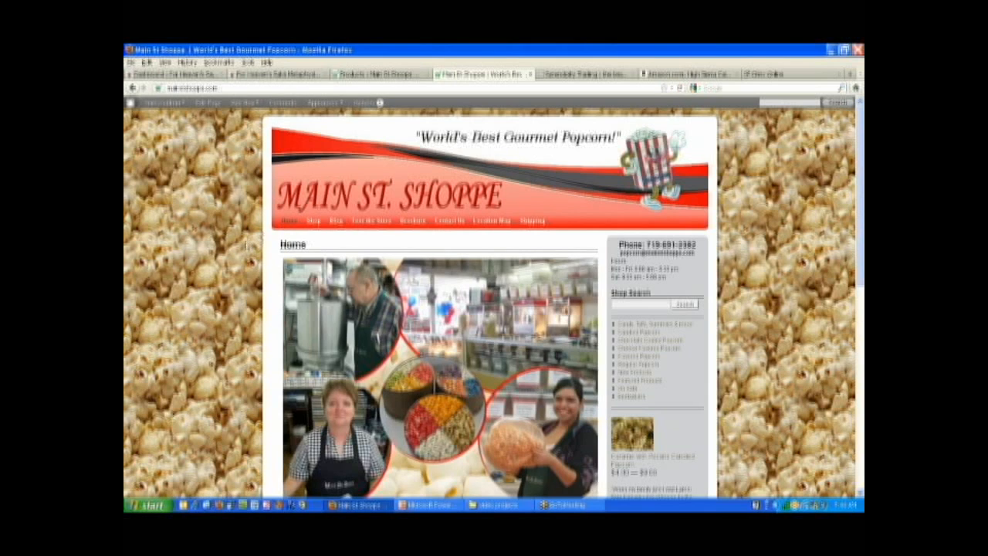
scroll(245, 244, "down", 2)
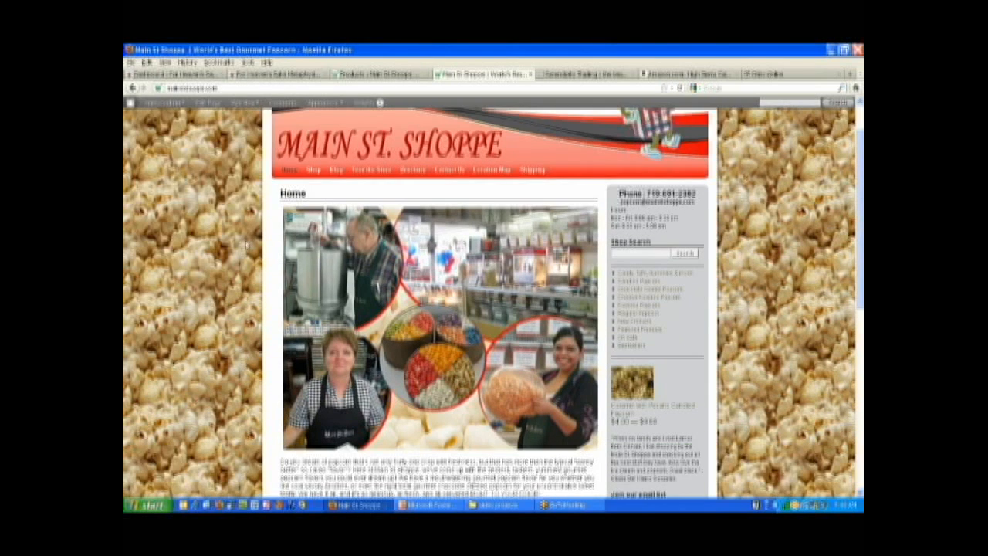
scroll(246, 244, "down", 7)
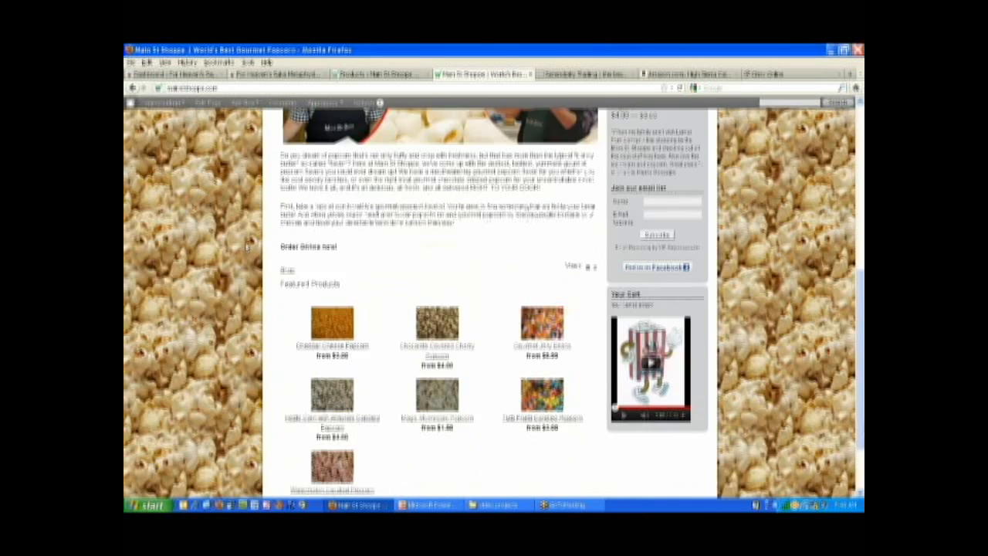
scroll(245, 244, "down", 2)
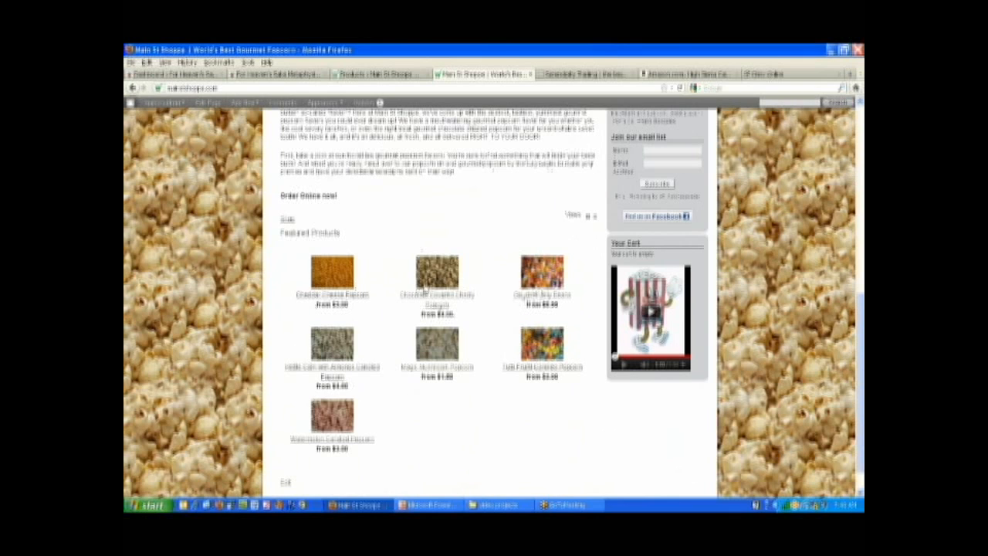
scroll(425, 289, "up", 5)
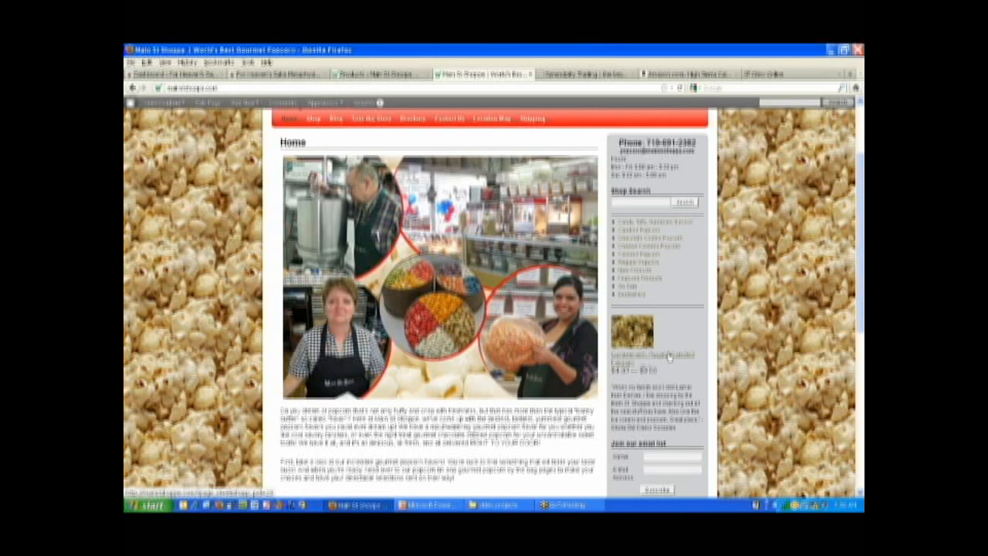
scroll(738, 283, "down", 5)
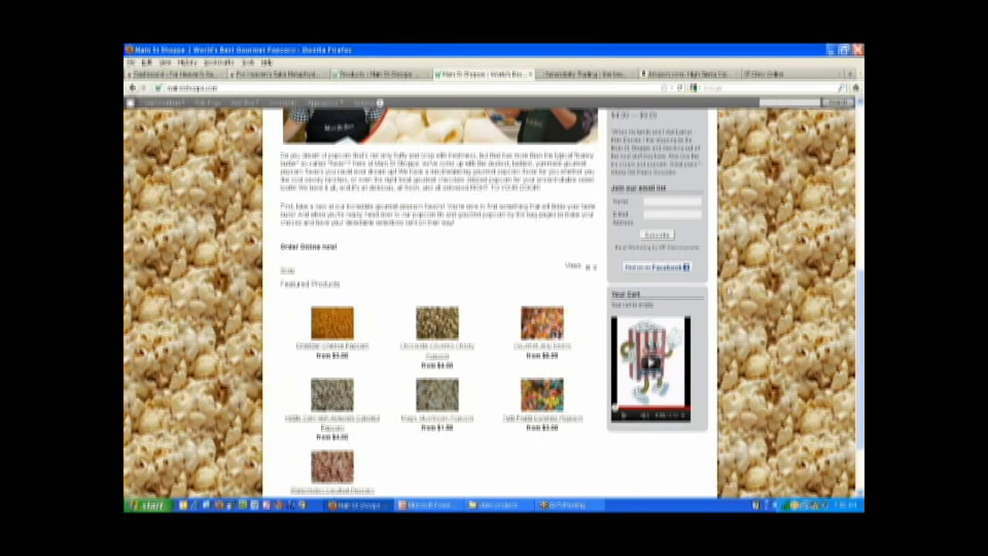
scroll(725, 286, "up", 5)
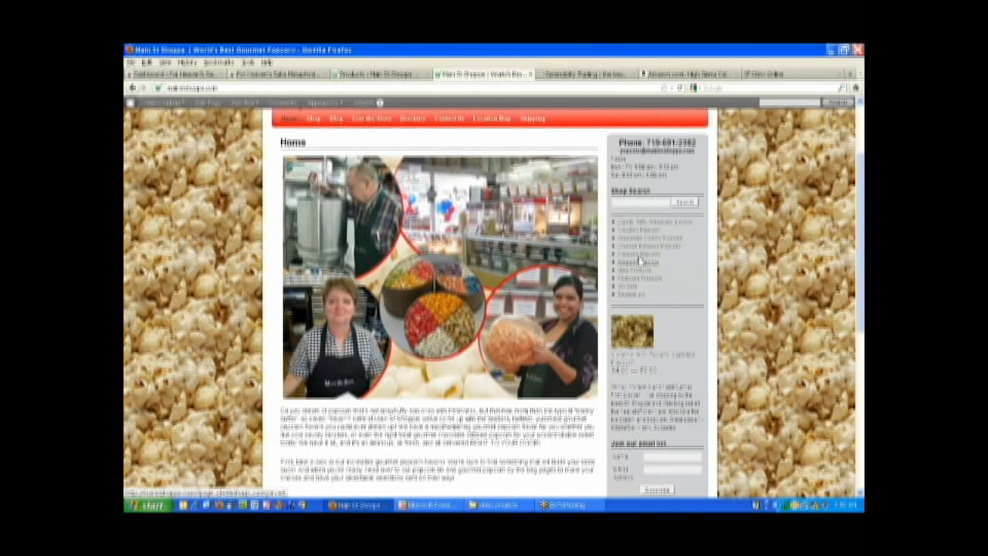
- Open the Shopp Product widget's settings within the Primary Widget Area of the site's widget administration
left_click(368, 75)
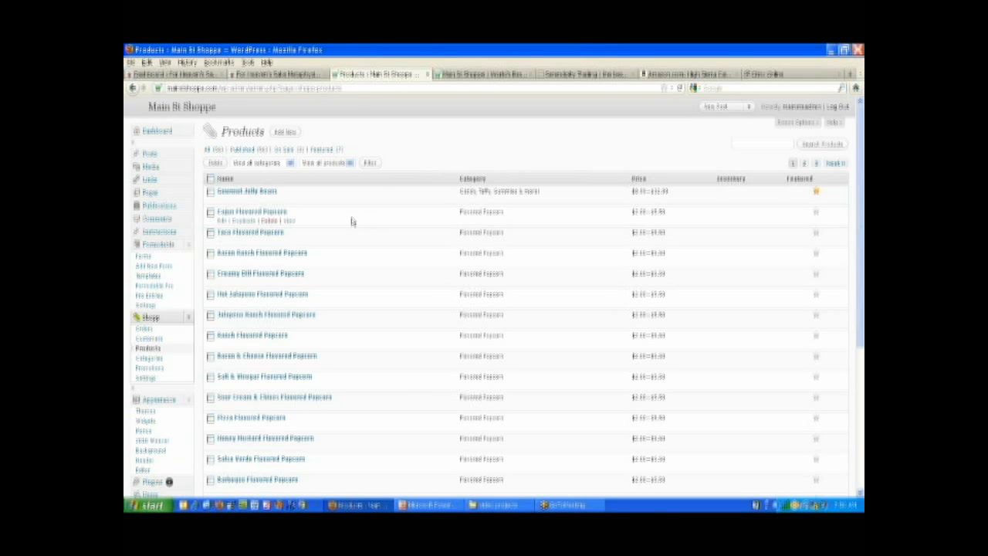
scroll(181, 234, "down", 5)
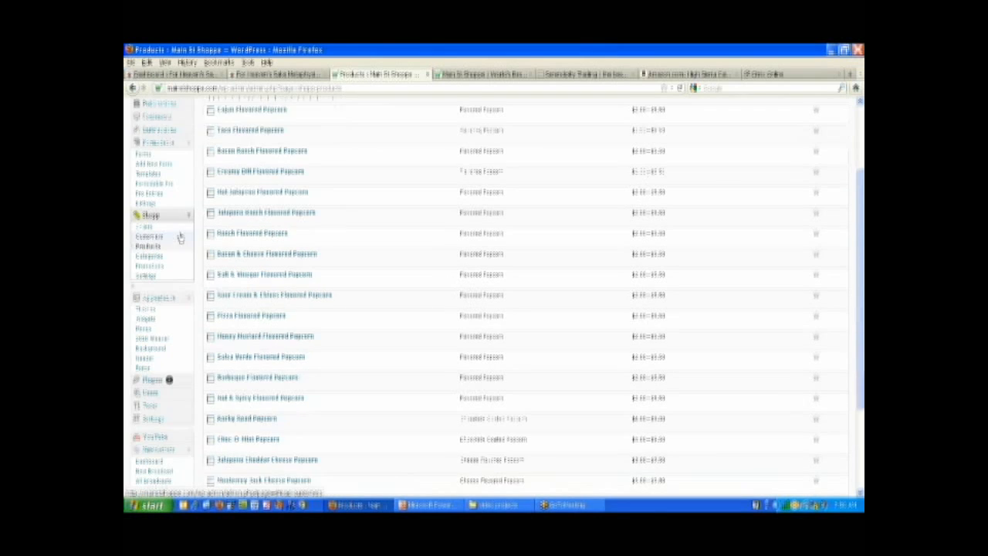
left_click(145, 268)
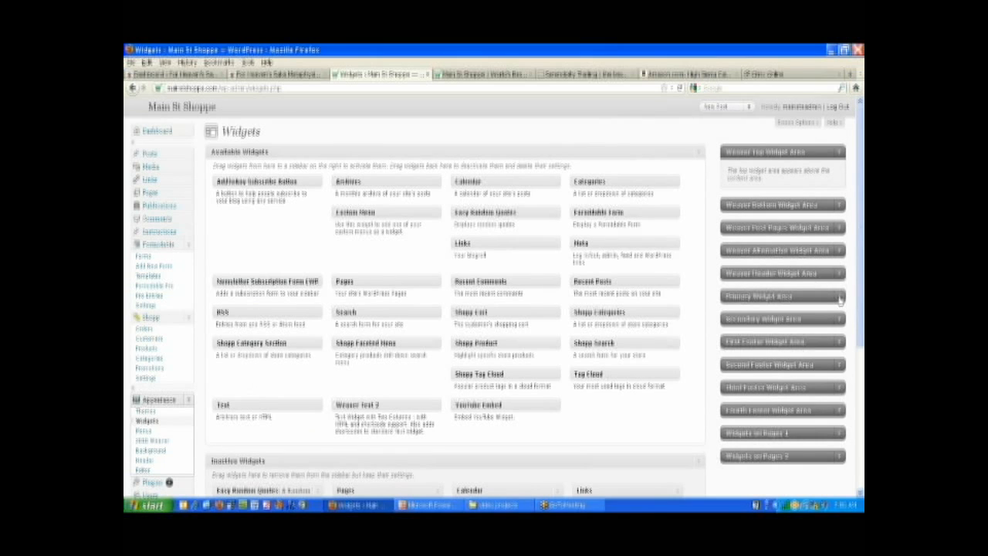
left_click(840, 297)
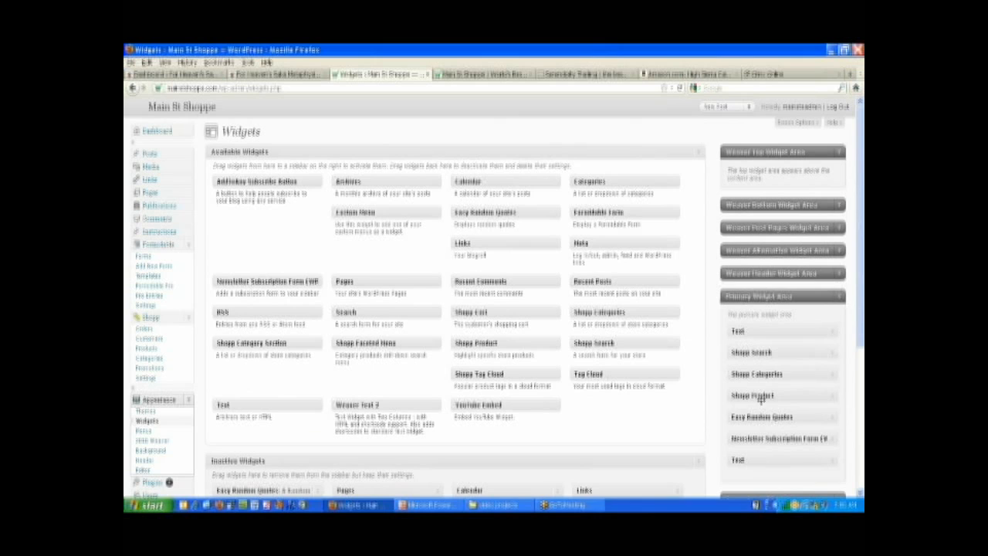
left_click(834, 398)
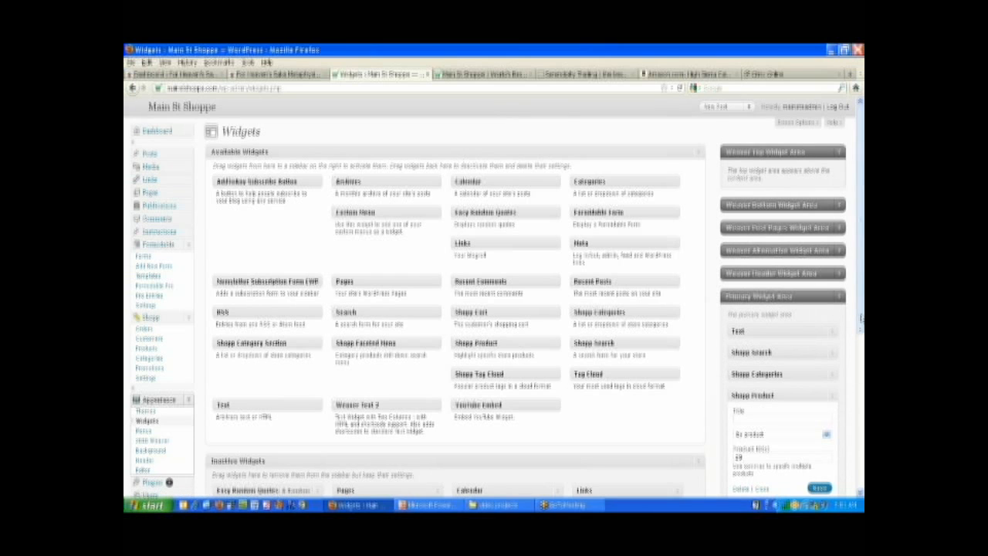
- Set the Shopp Product widget to show products from a category
scroll(795, 342, "down", 2)
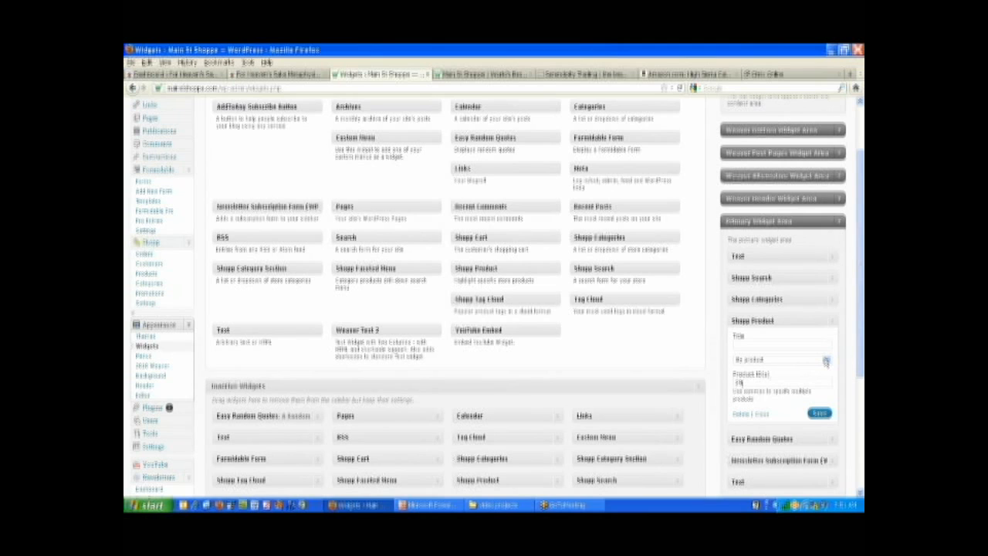
left_click(826, 361)
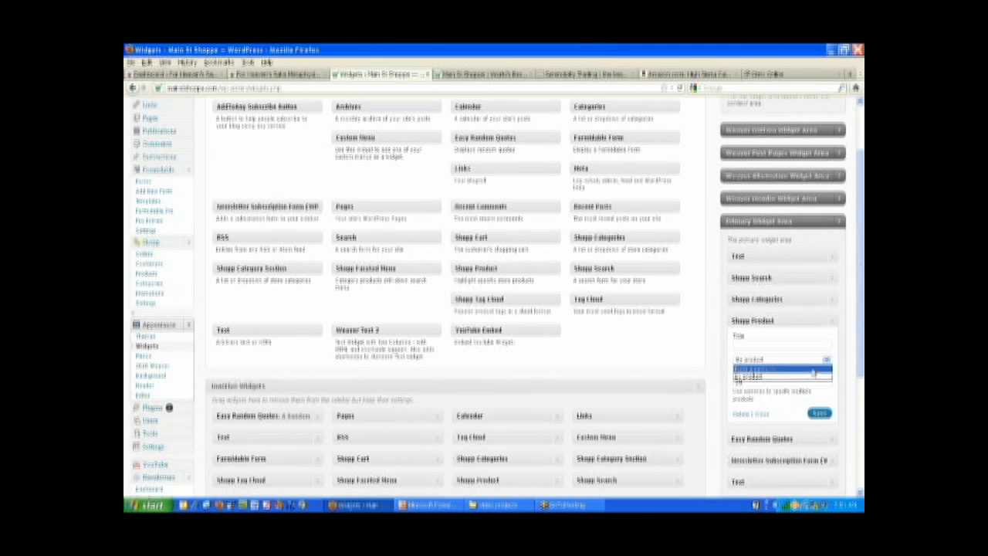
left_click(813, 371)
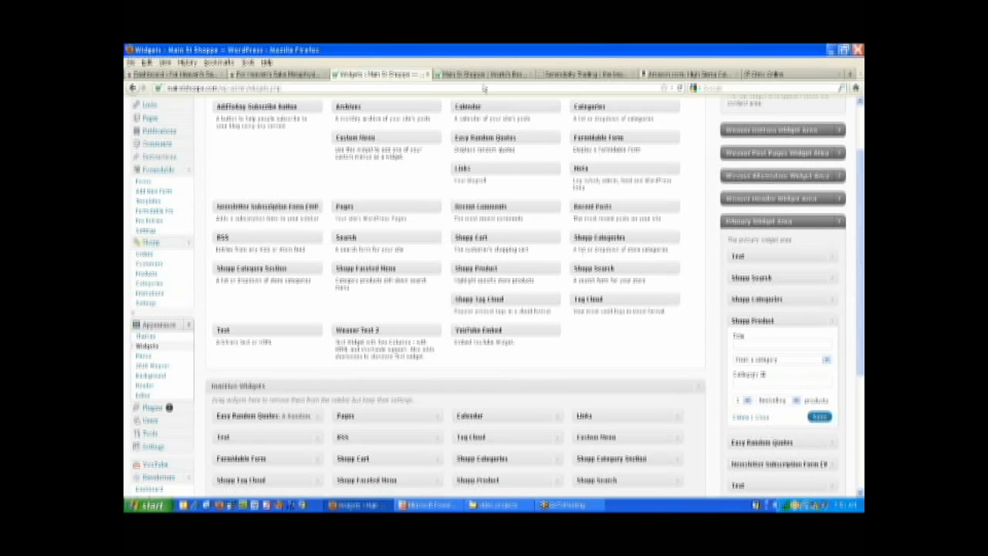
- Look up a category's ID on the storefront's Shop page
left_click(480, 74)
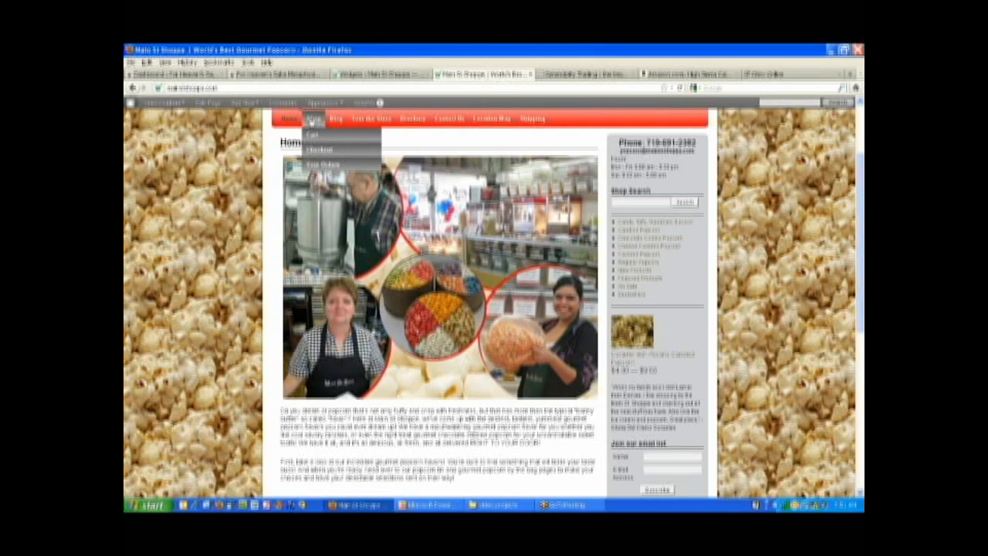
left_click(314, 118)
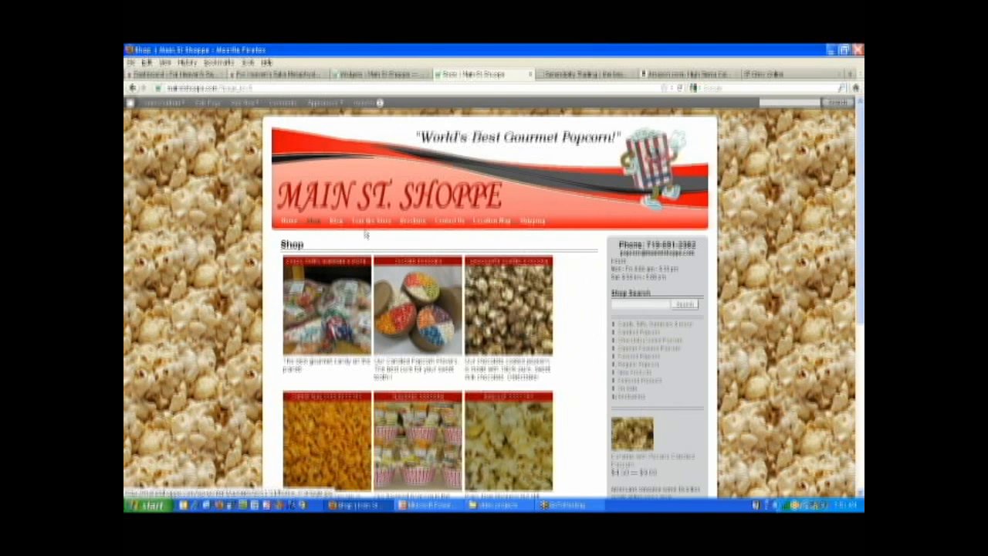
scroll(324, 237, "down", 1)
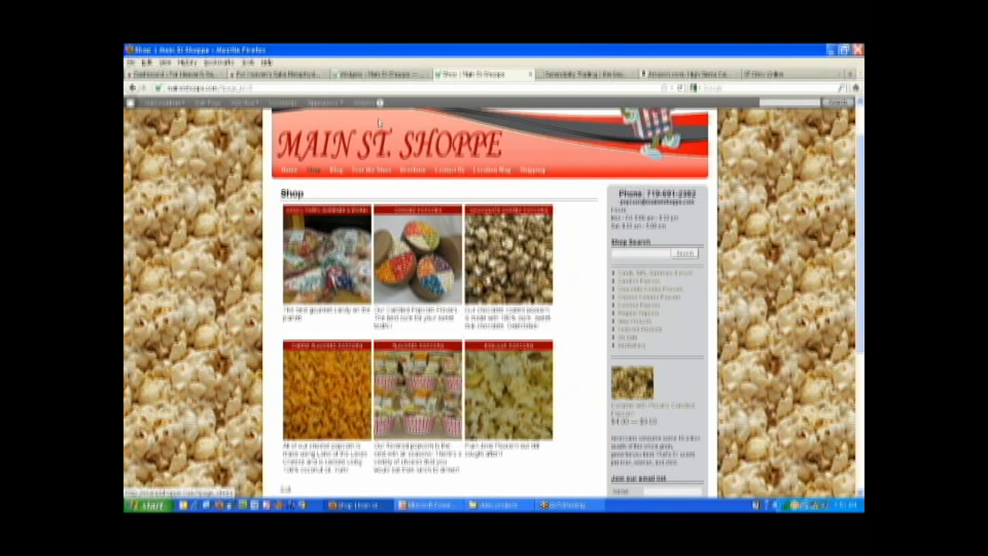
- Enter the category ID in the Shopp Product widget, set its product order to Random, and save the widget
left_click(374, 77)
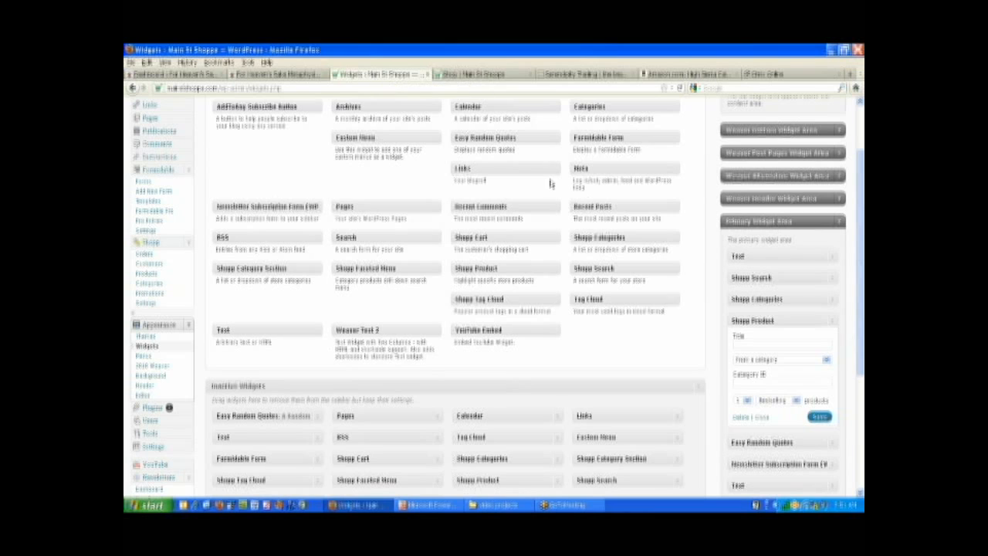
left_click(743, 383)
left_click(716, 374)
left_click(796, 400)
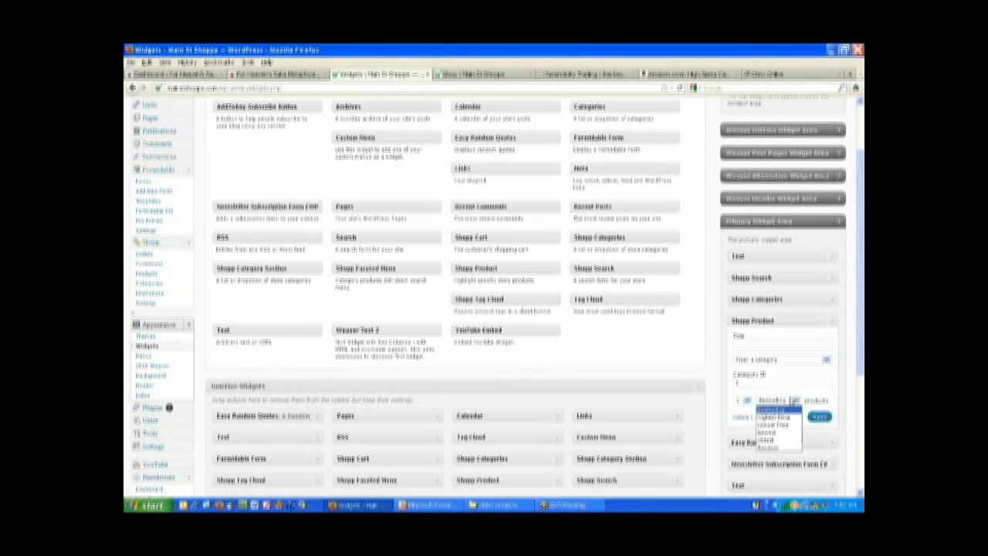
left_click(714, 394)
left_click(775, 401)
left_click(772, 448)
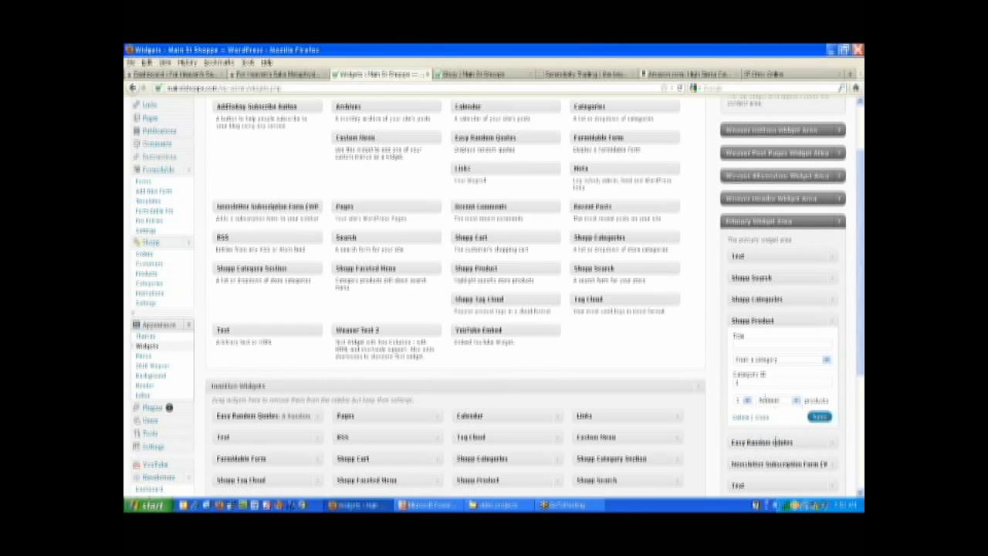
left_click(819, 417)
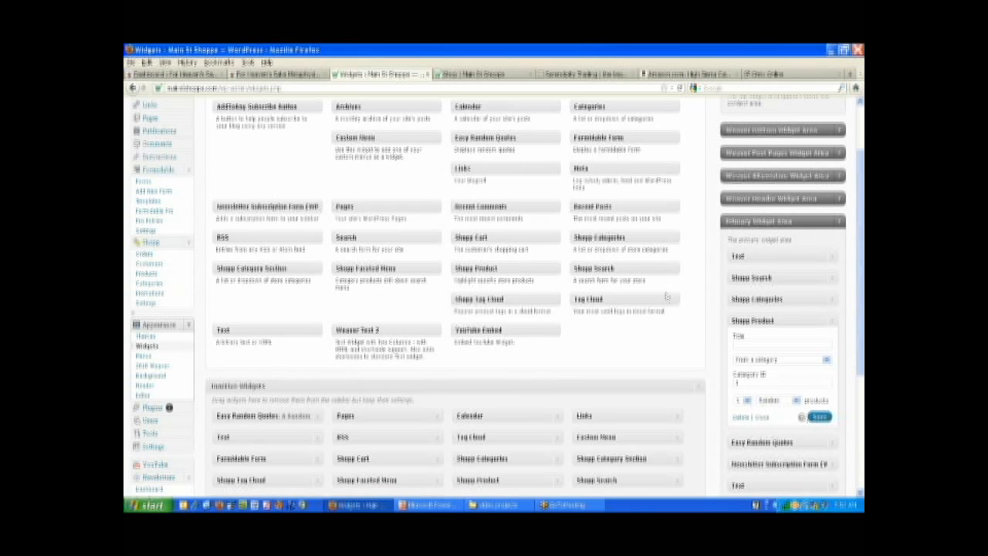
- Open the storefront's home page to check the sidebar product widget, and reload the page
left_click(486, 75)
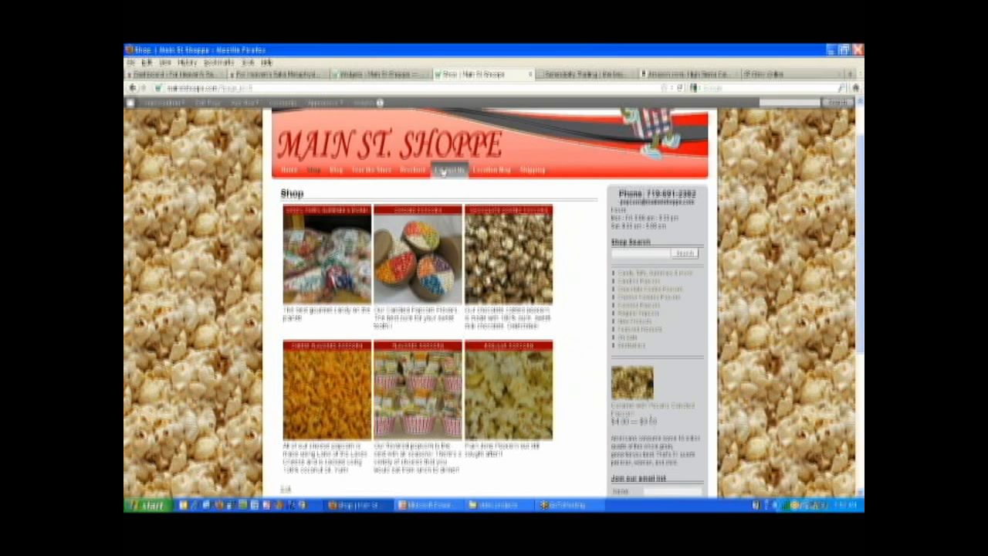
left_click(287, 170)
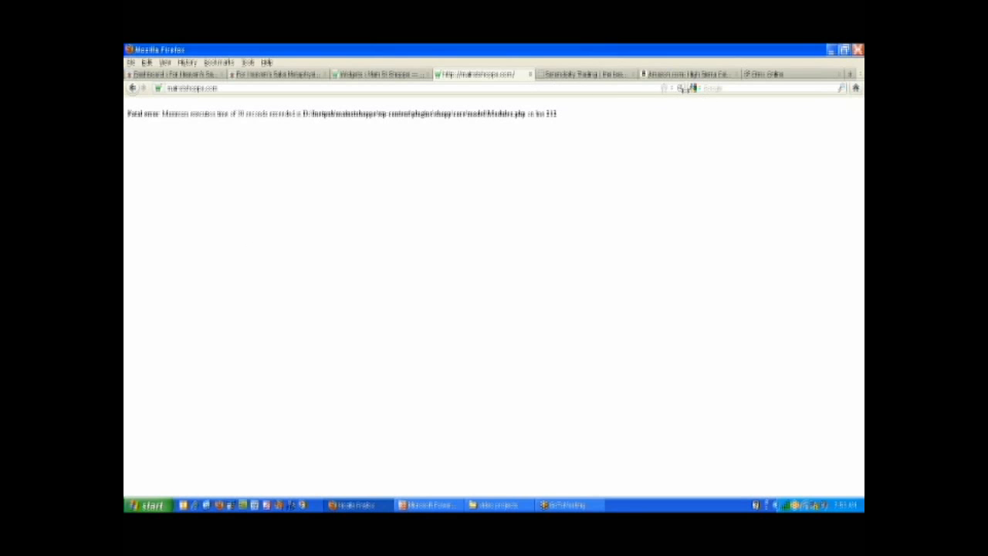
left_click(680, 87)
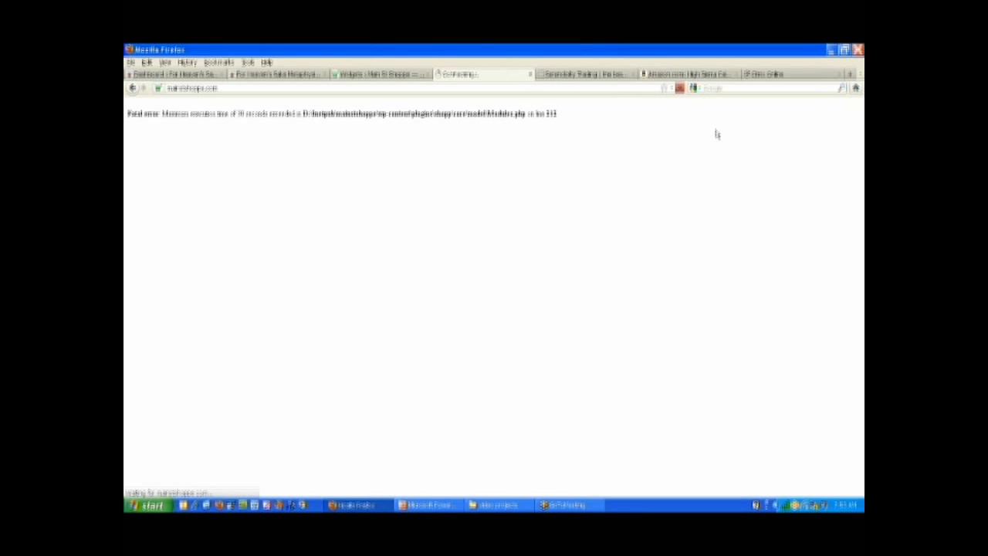